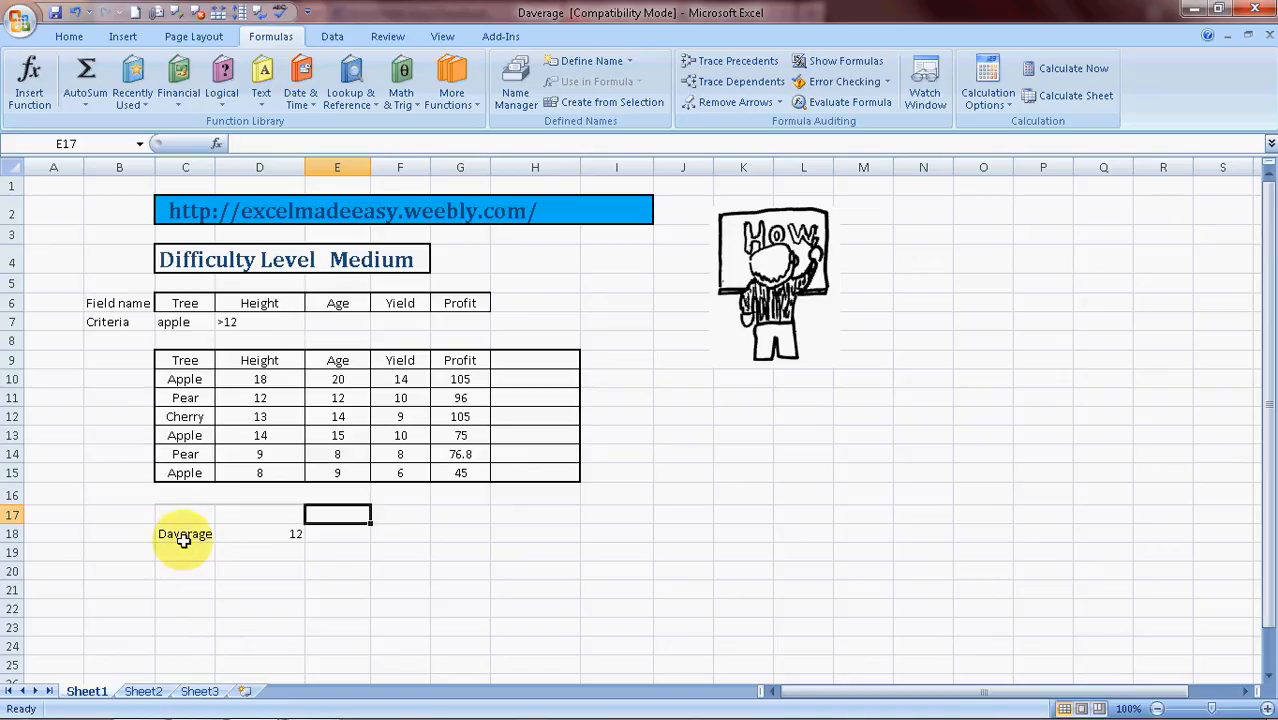
Inspect the existing DAVERAGE formula in D18 and clear it from the cell
left_click(182, 534)
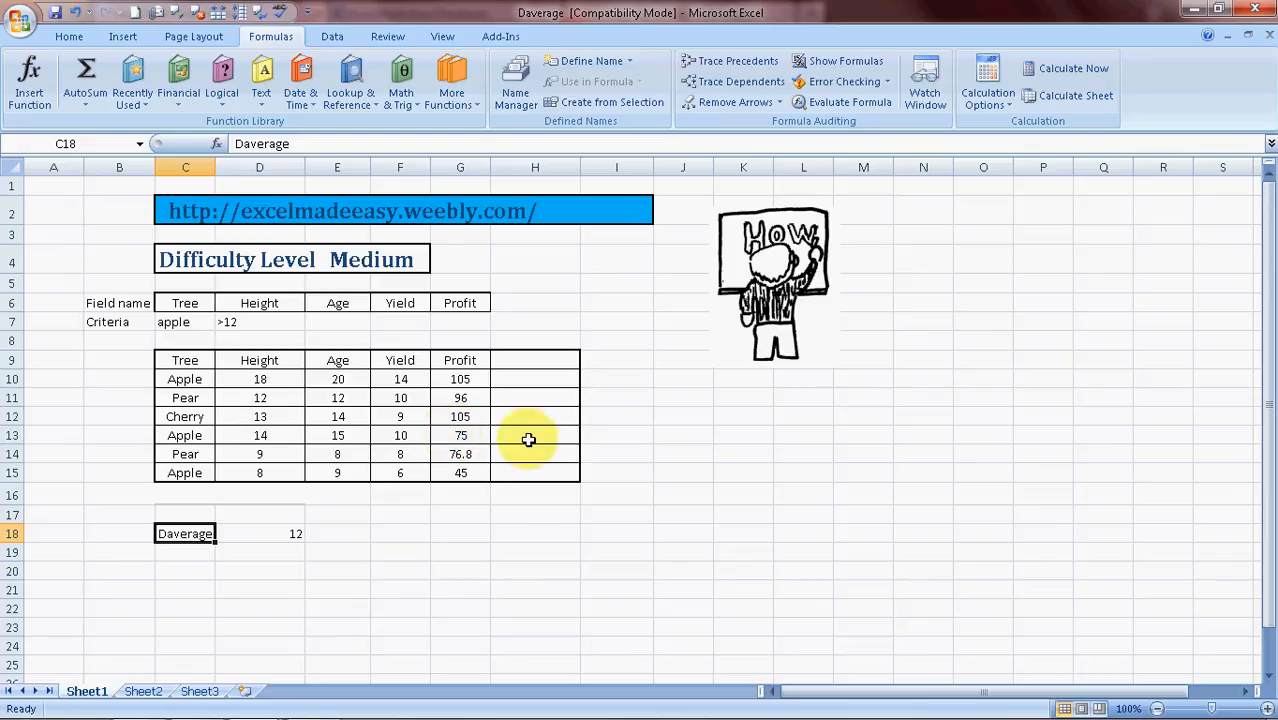
left_click(174, 381)
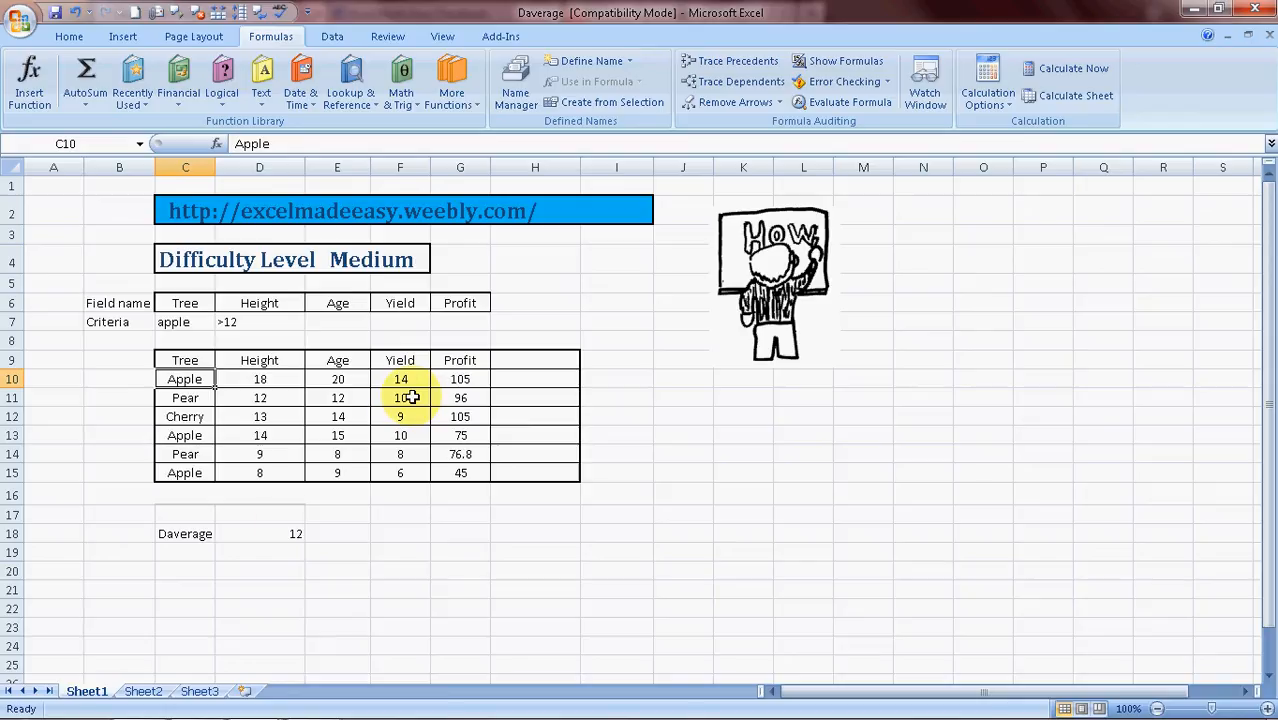
left_click(260, 537)
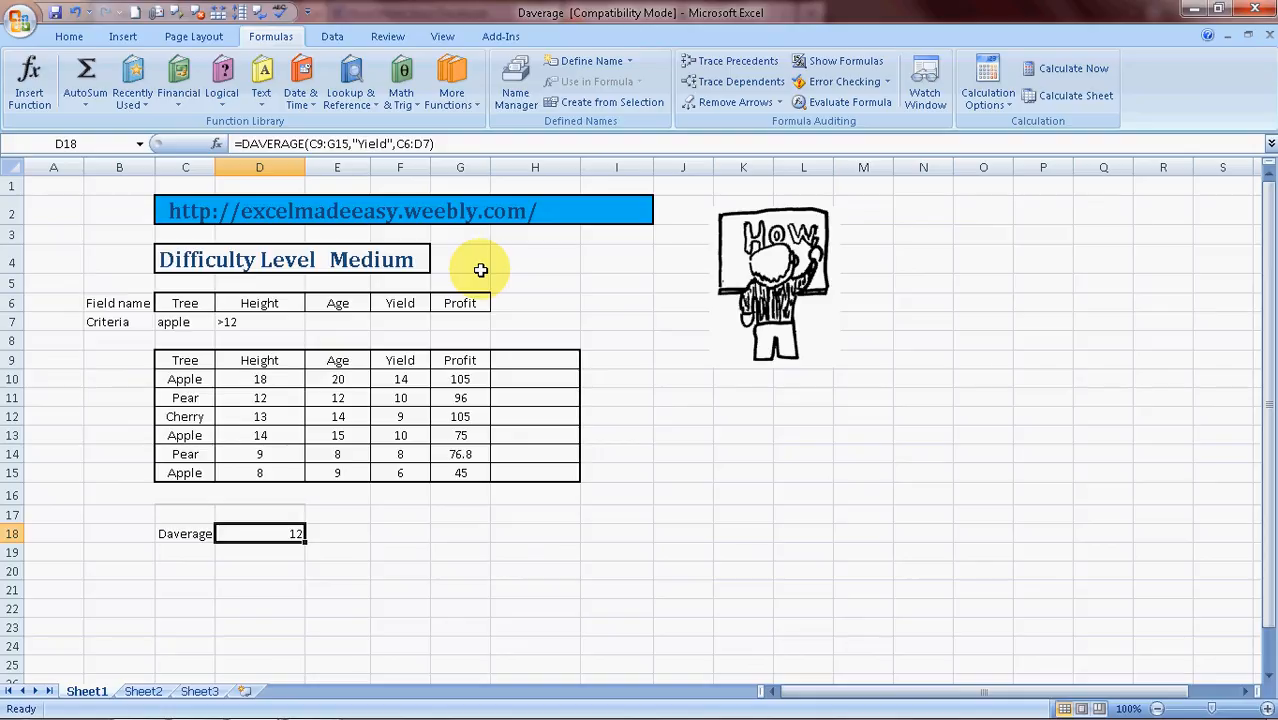
key("Left")
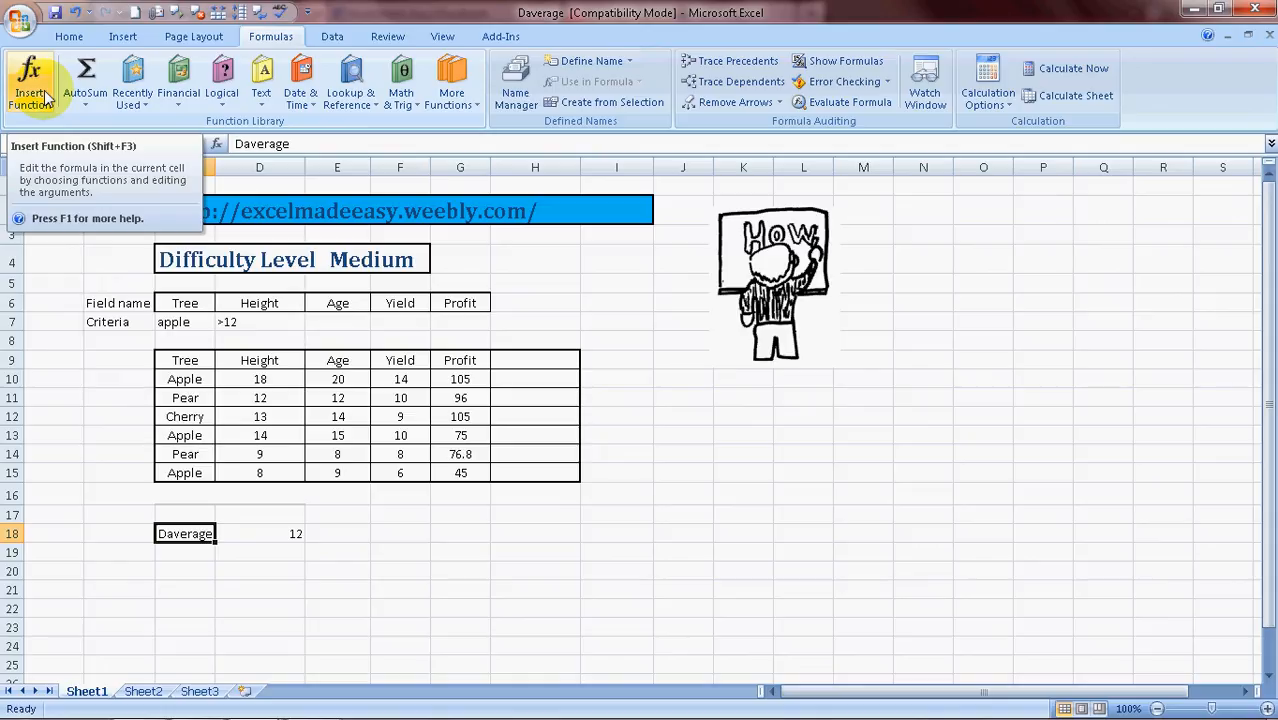
key("Right")
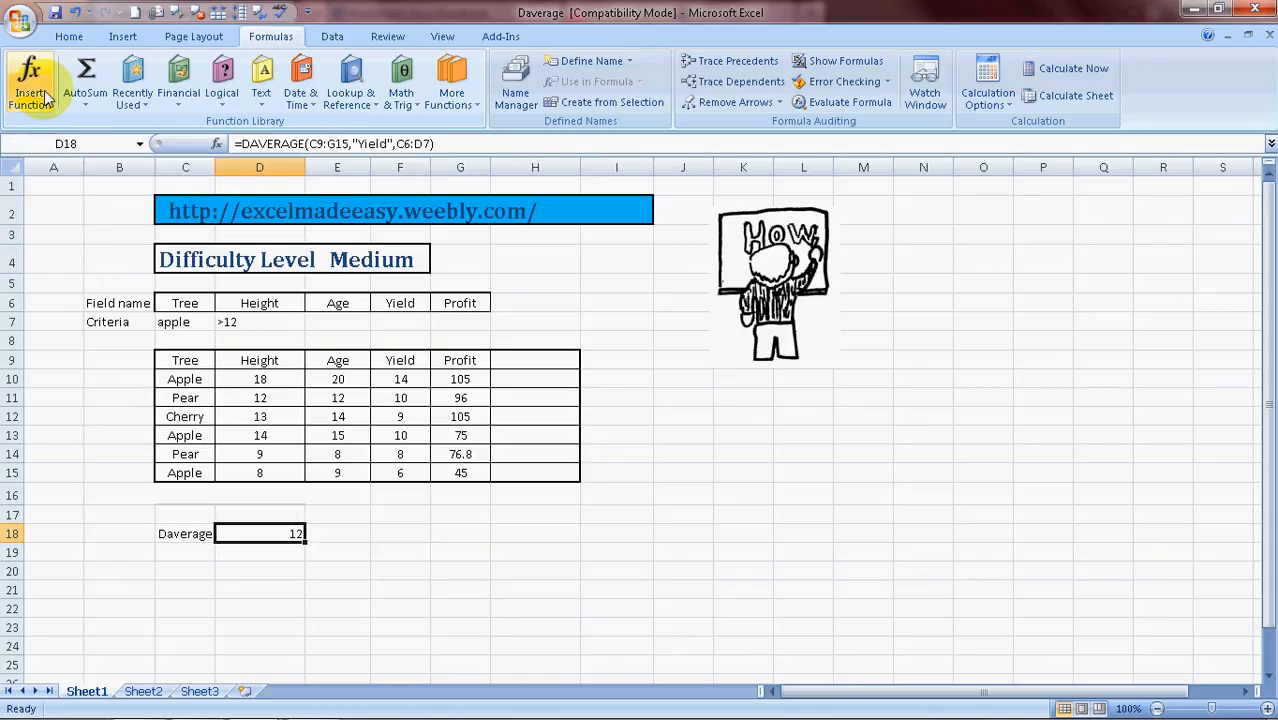
key("Delete")
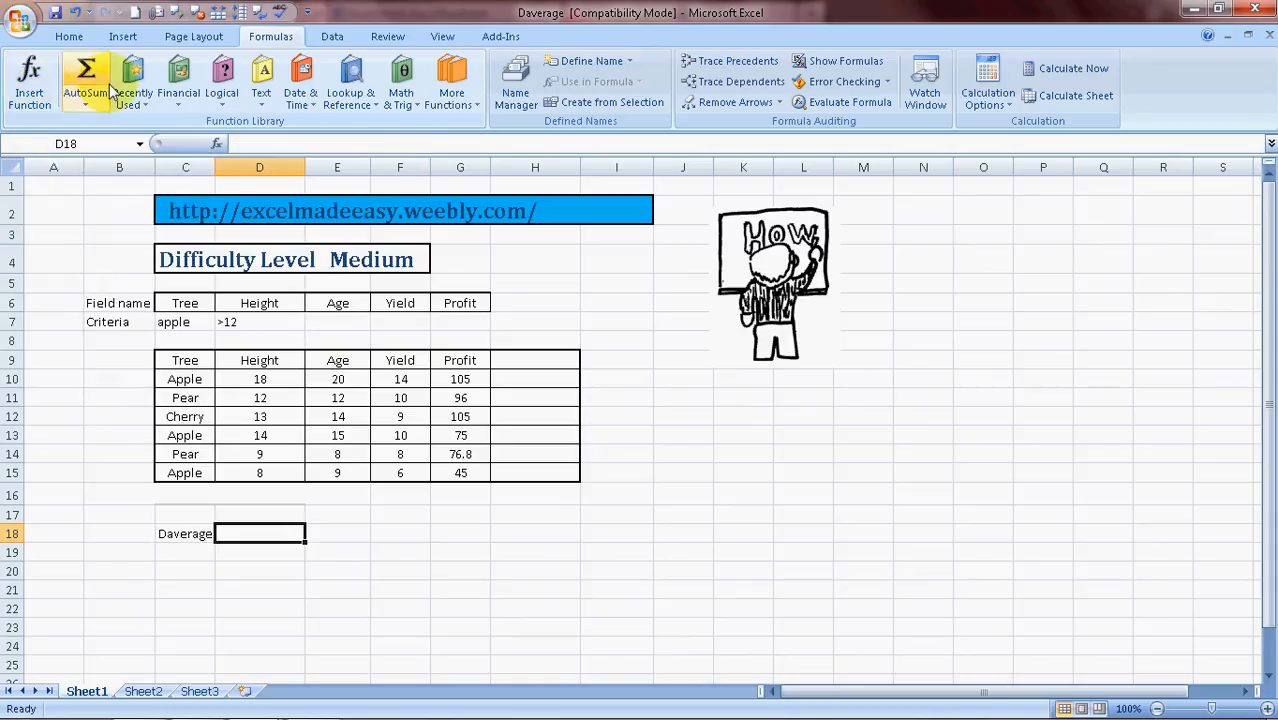
Start a DAVERAGE formula in cell D18
left_click(229, 323)
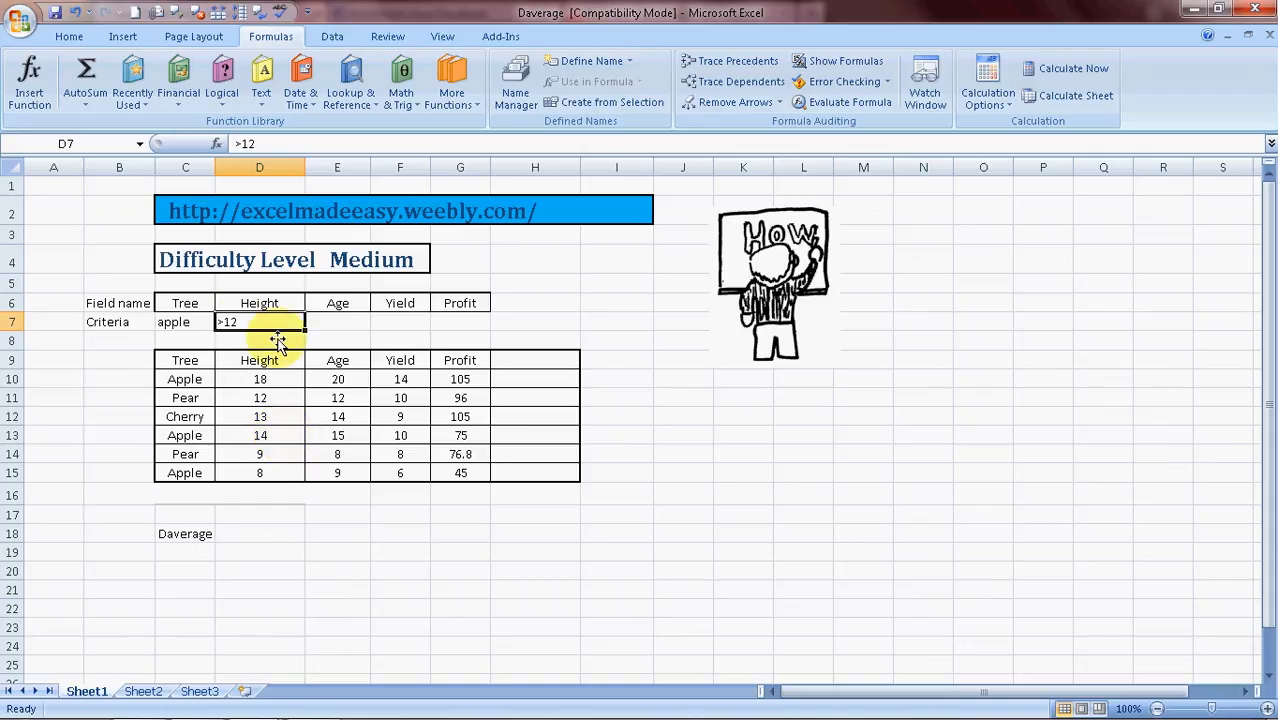
left_click(268, 534)
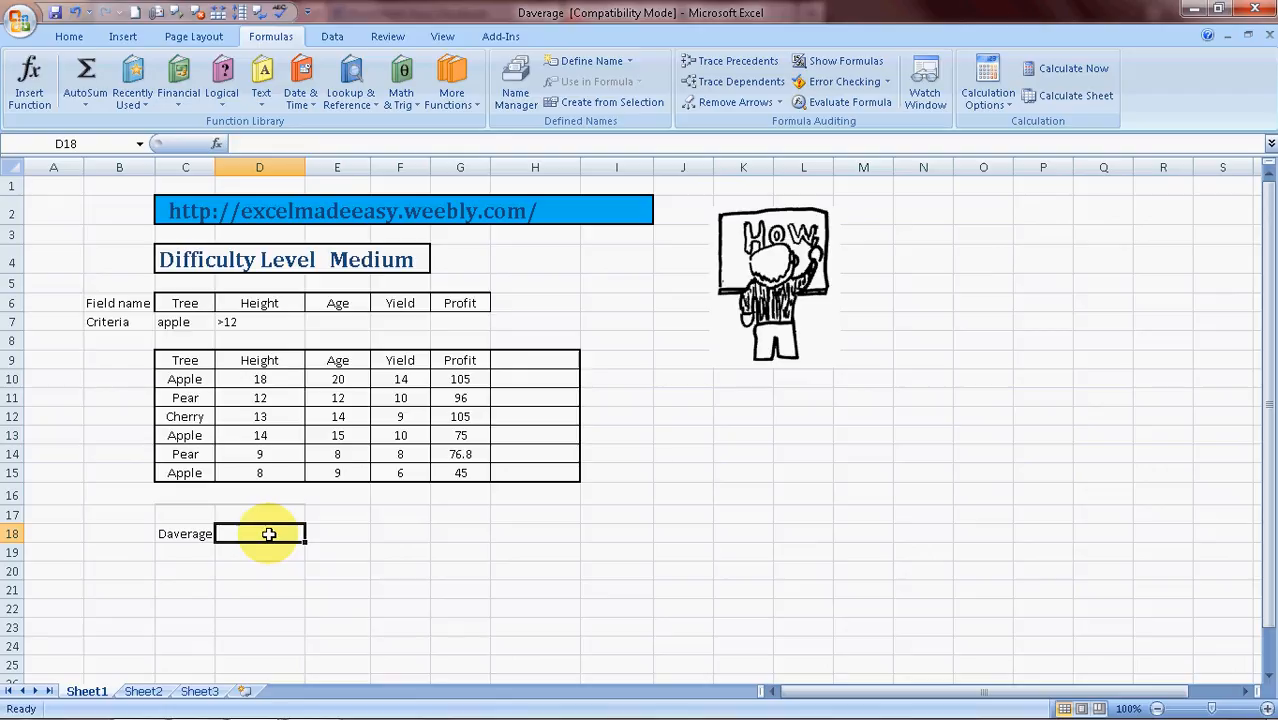
type("=")
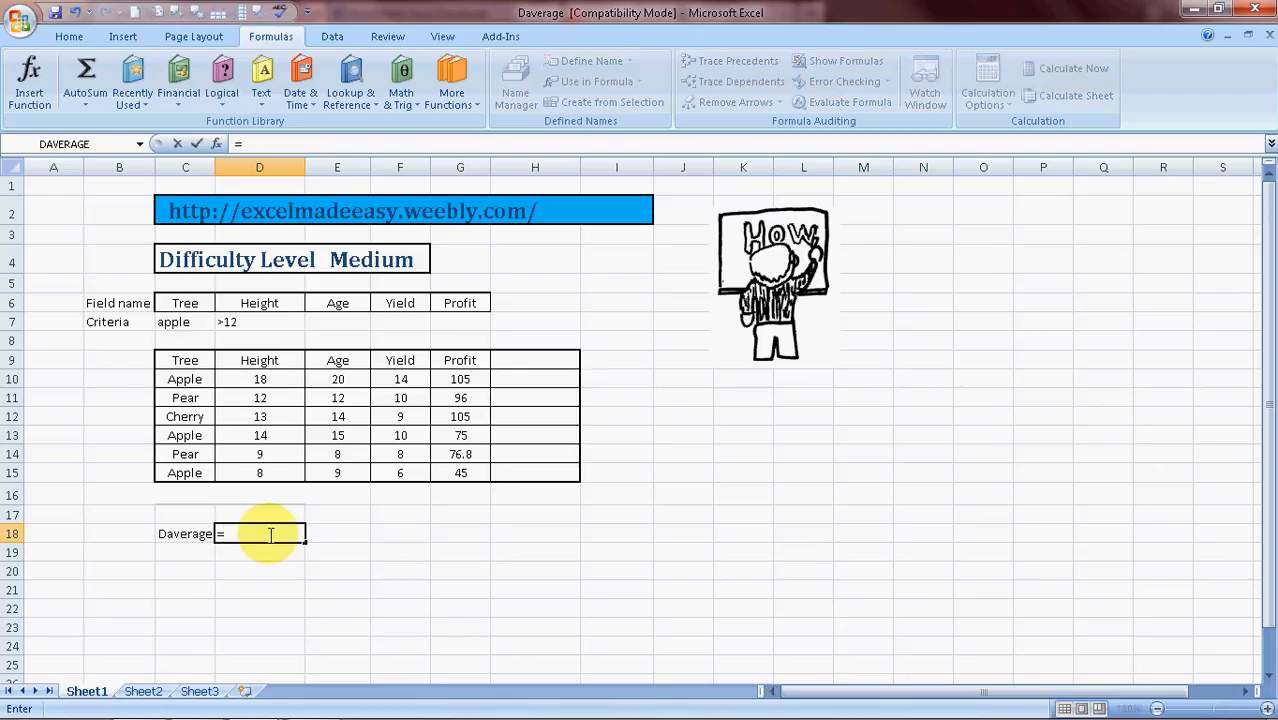
type("daver")
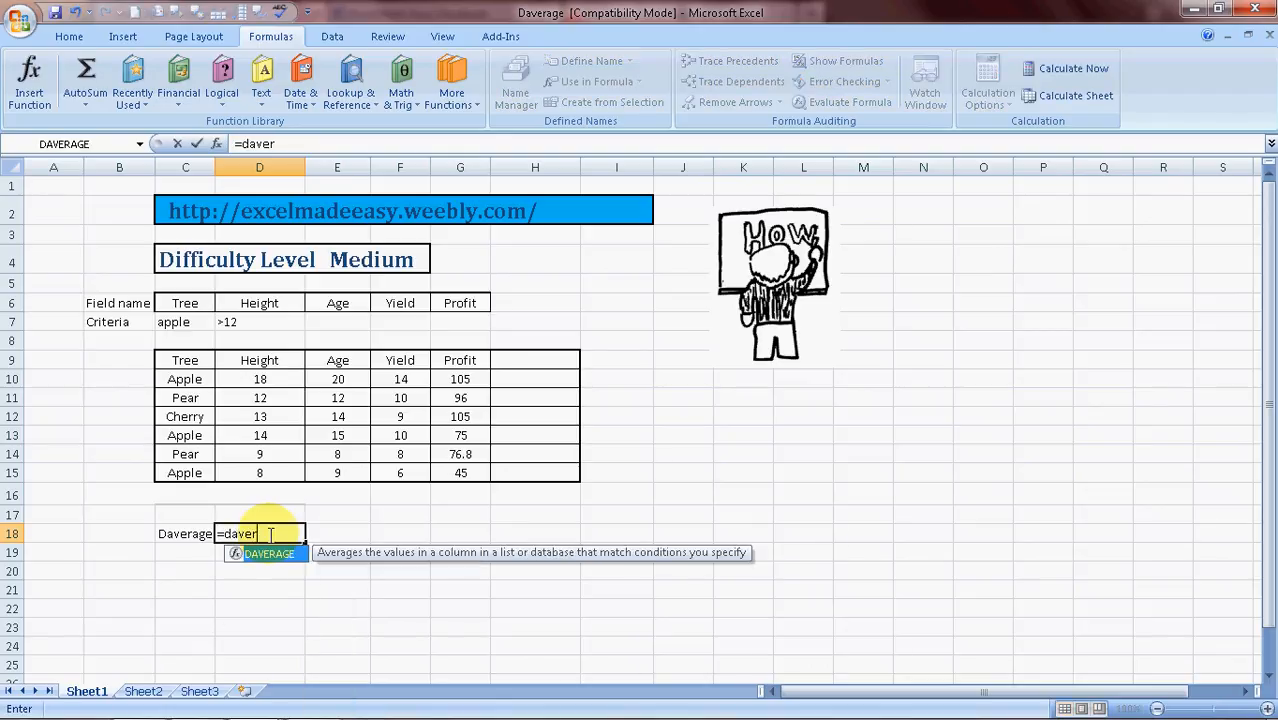
type("age")
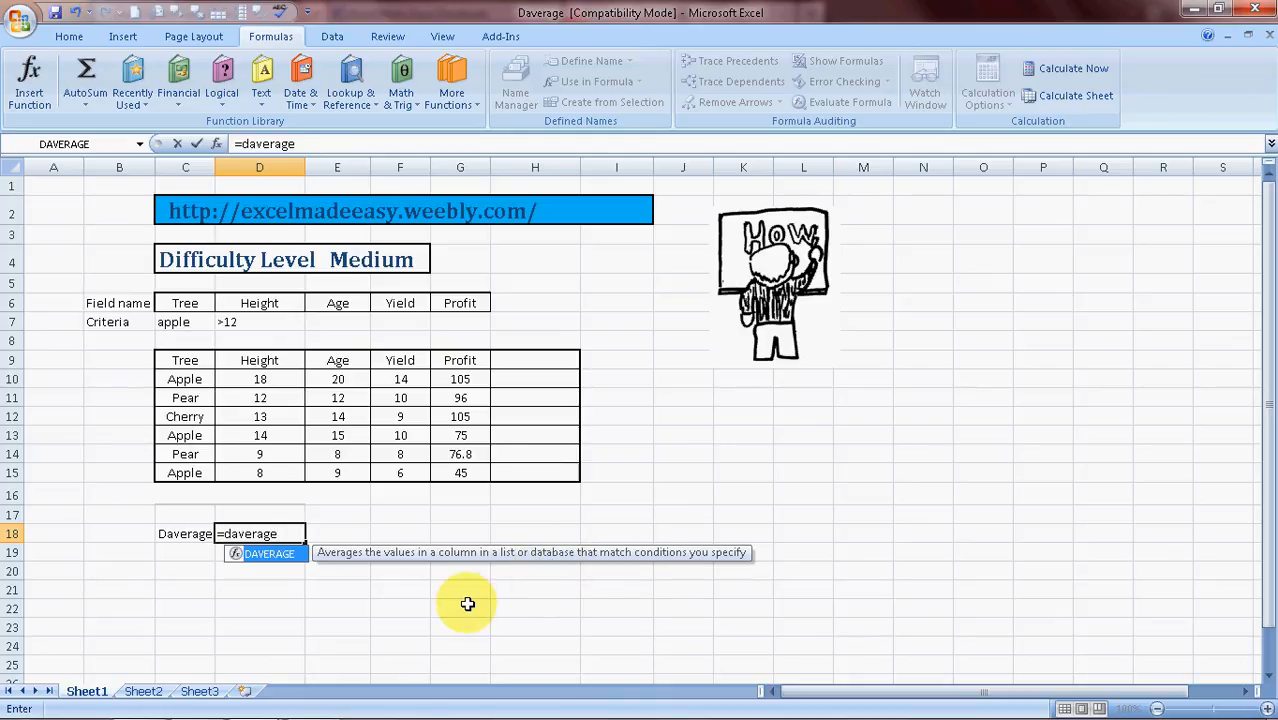
type("(")
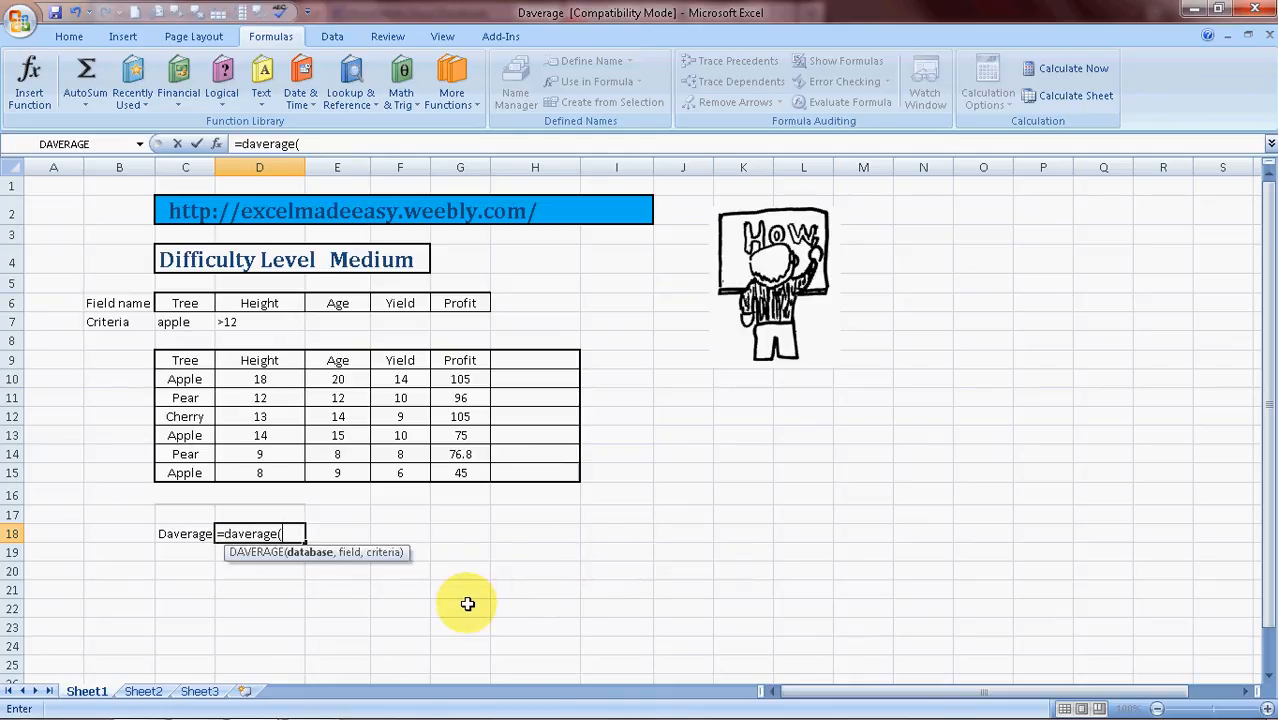
Set the database argument to the table range C9:G15 and add the separator
left_click(185, 362)
key("shift+Right")
key("shift+Right")
key("shift+Right")
key("shift+Right")
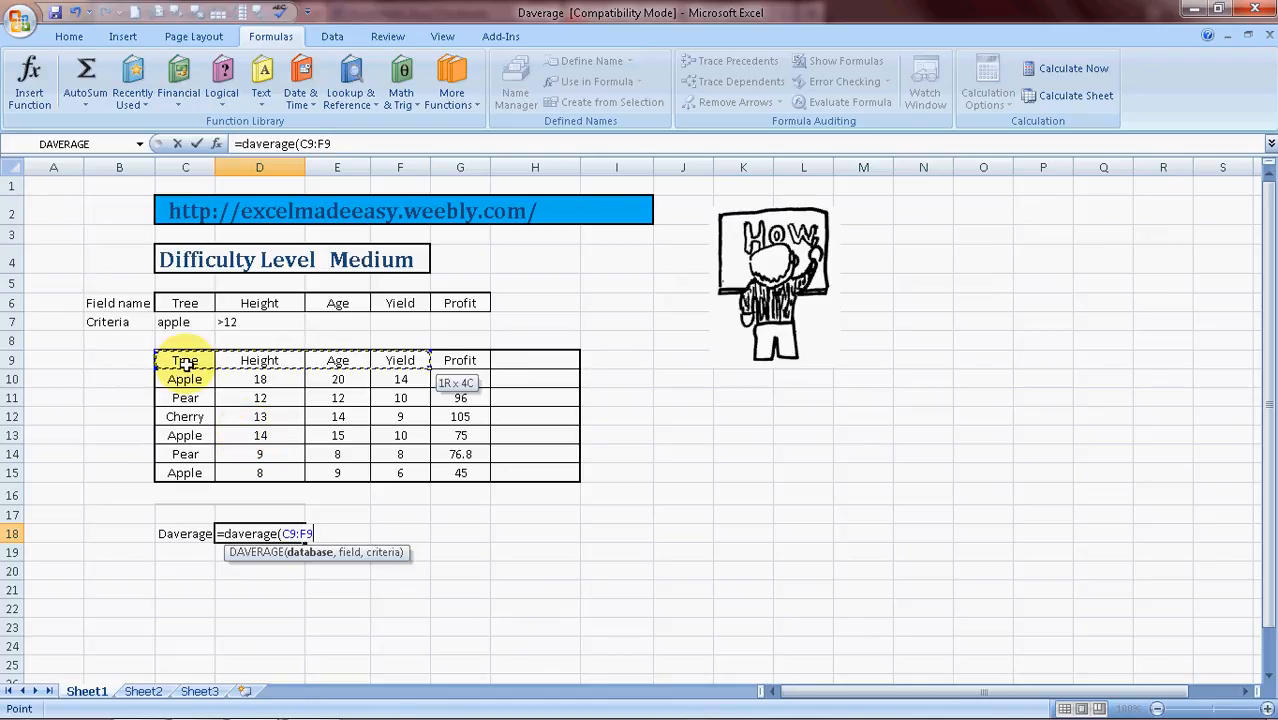
key("shift+Down")
key("shift+Down")
key("shift+Down")
key("shift+Down")
key("shift+Down")
key("shift+Down")
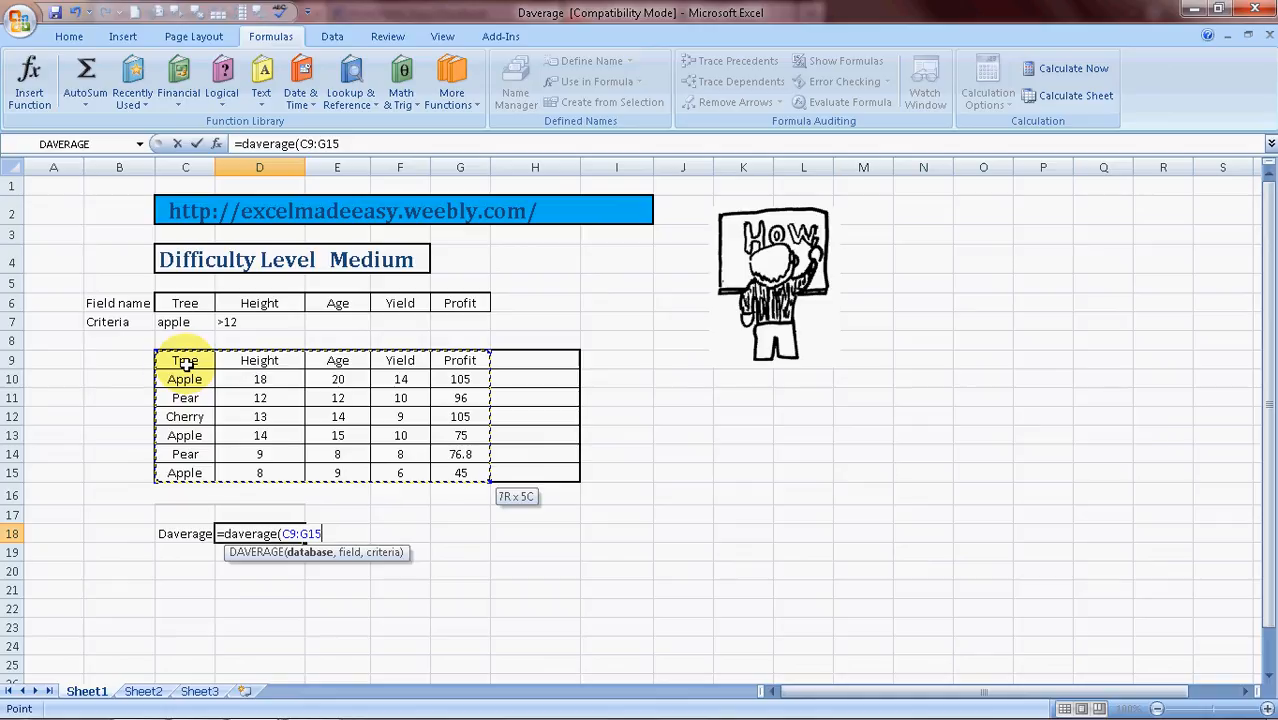
type(",")
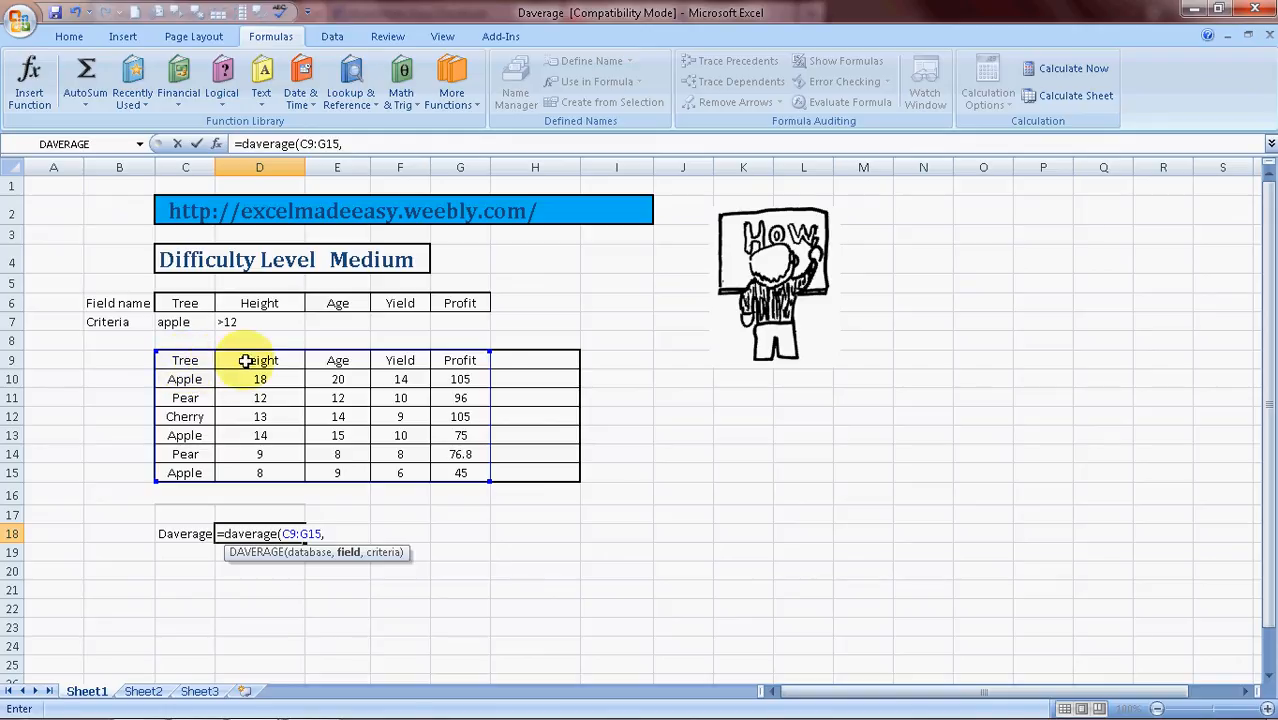
Try setting the field argument to the Yield header cell, converting its reference to the text "Yield"
left_click(407, 360)
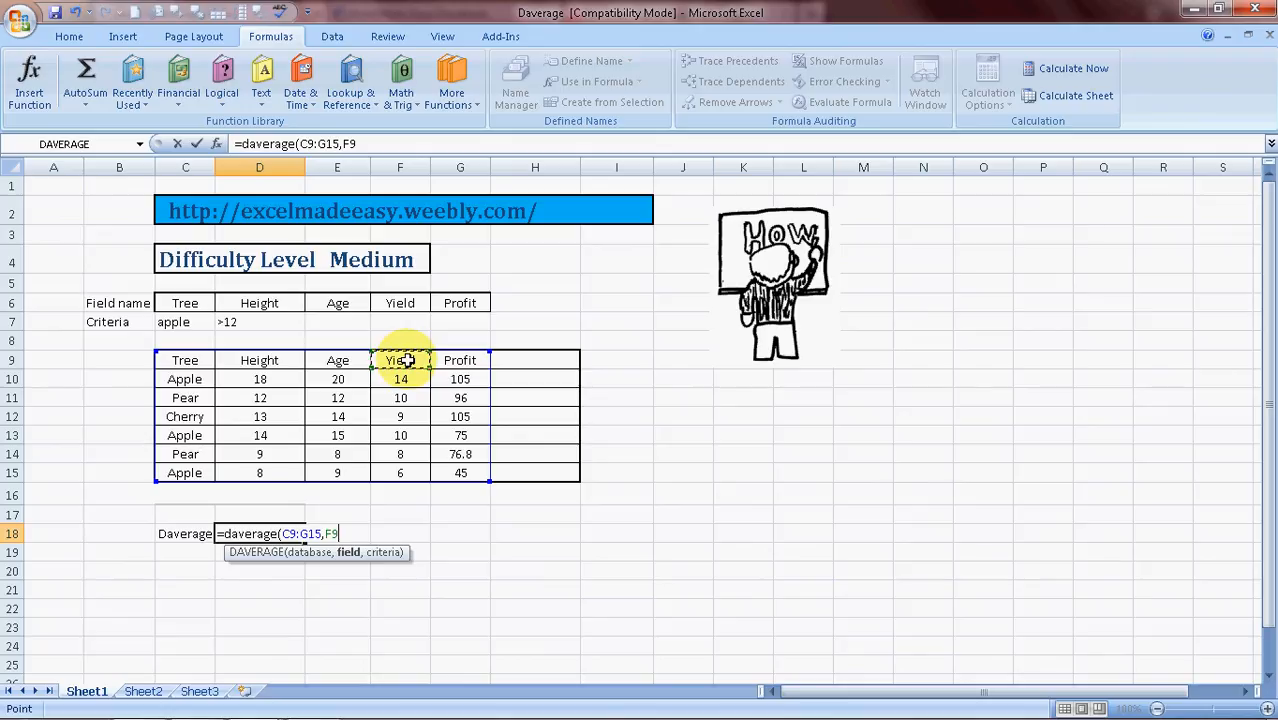
key("shift+Left")
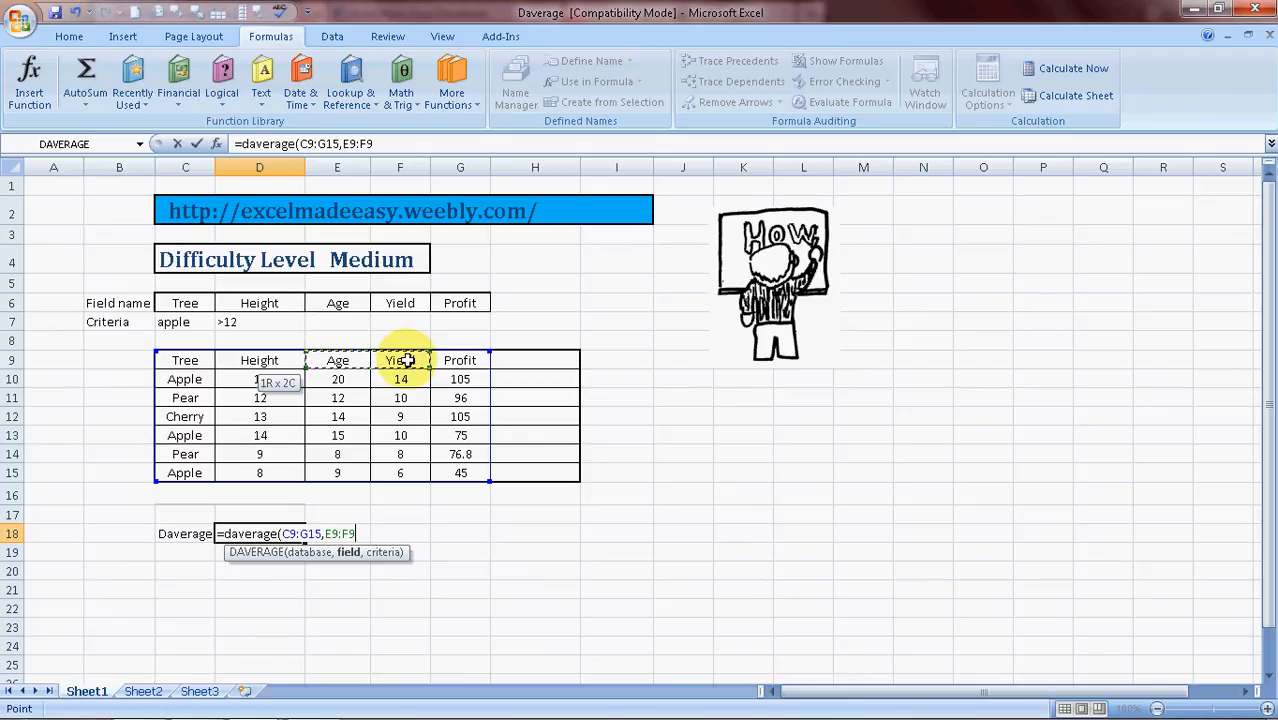
key("Right")
key("Left")
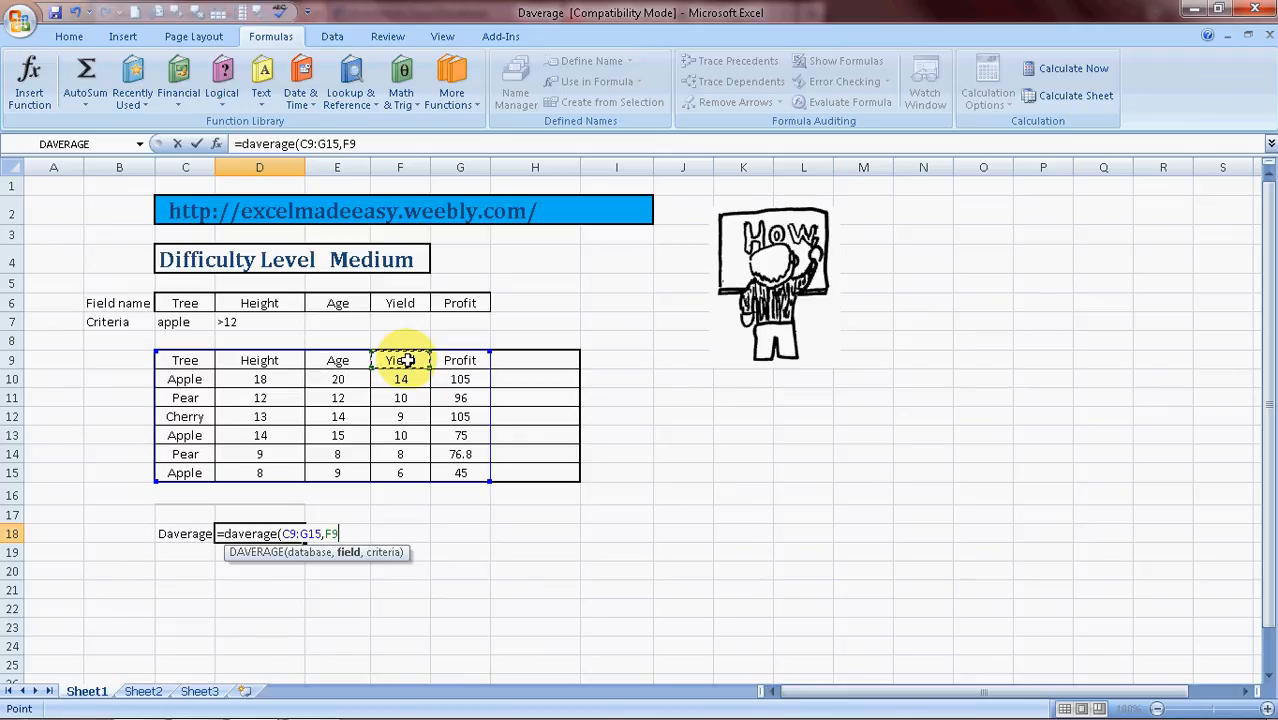
left_click(339, 533)
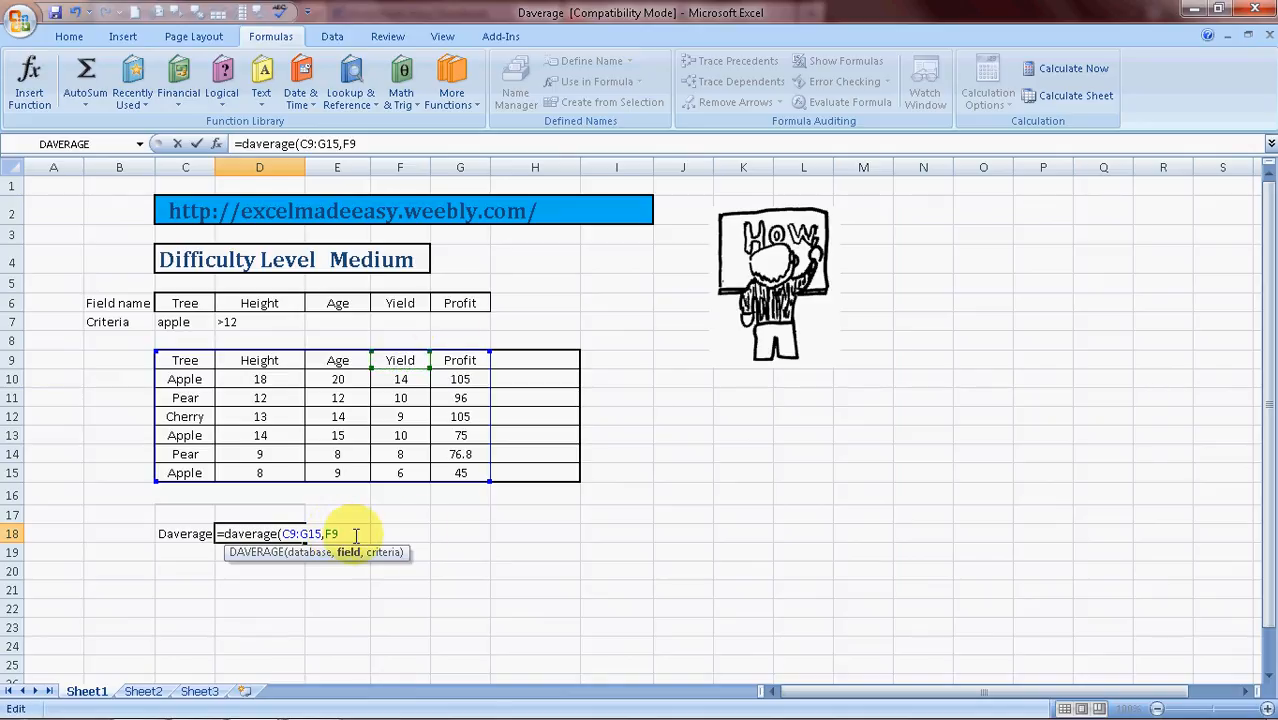
key("shift+Left")
key("shift+Left")
key("F9")
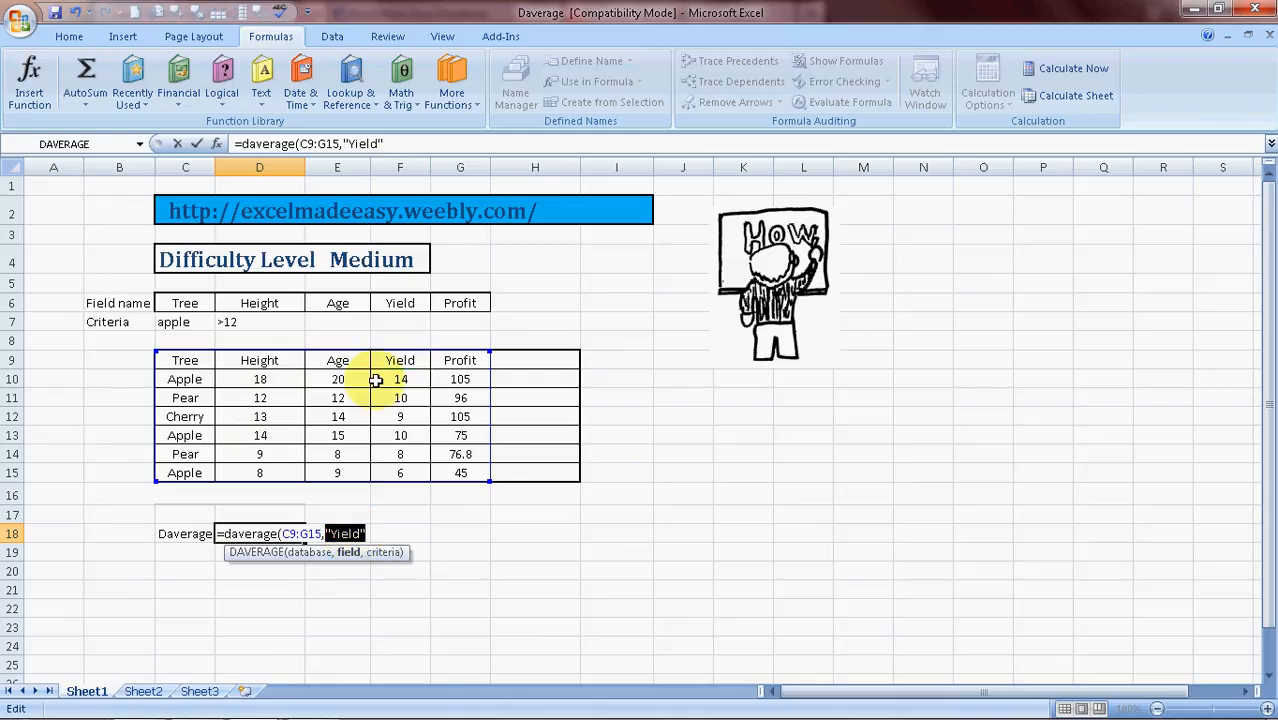
left_click(376, 534)
left_click(368, 534)
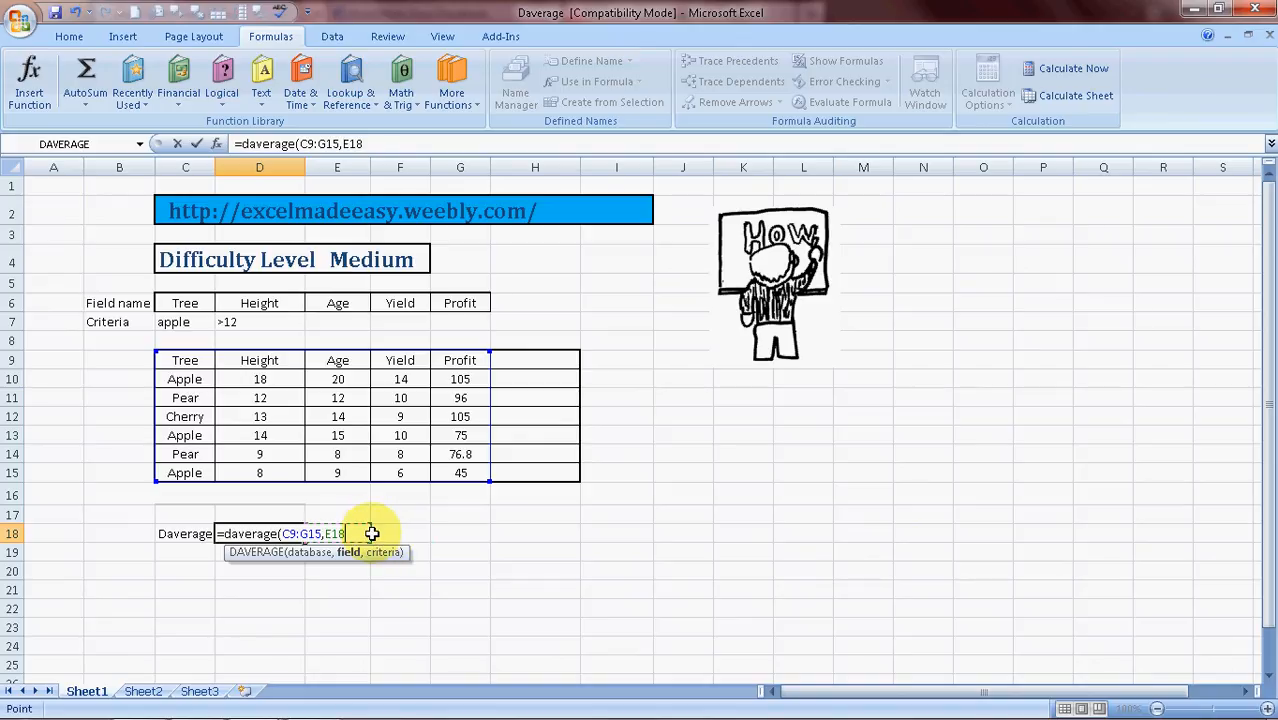
left_click(373, 534)
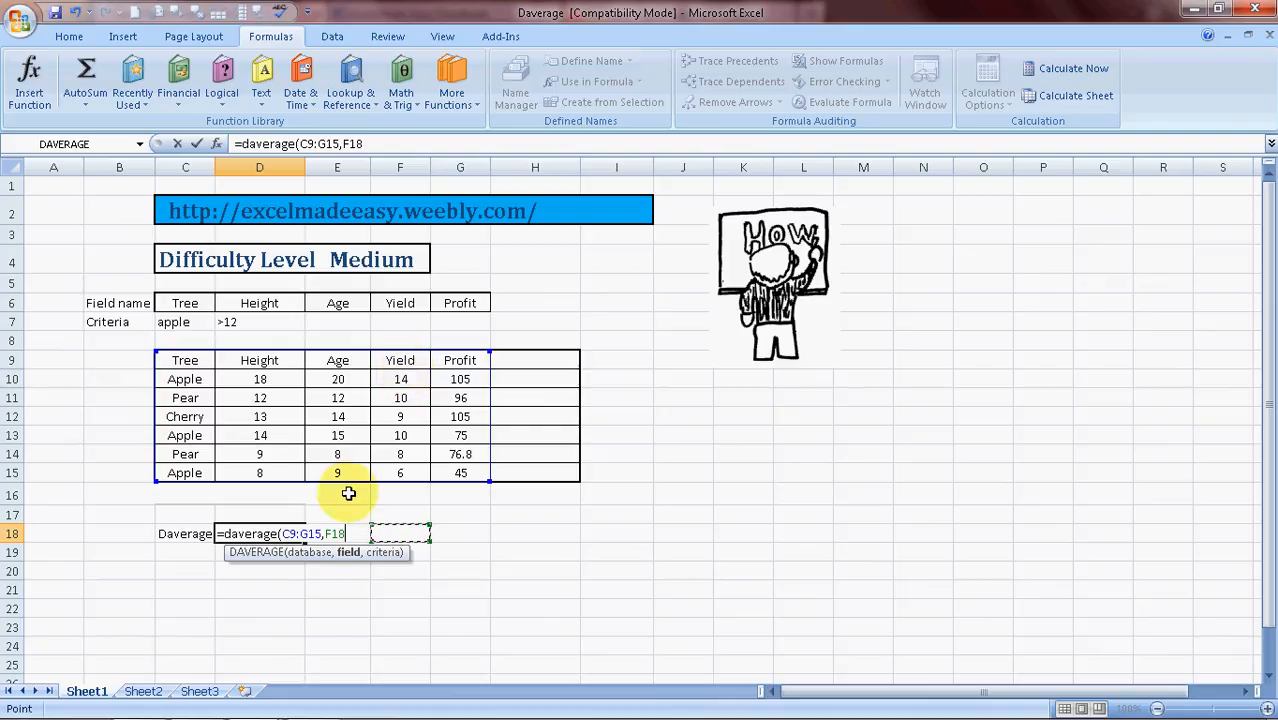
key("BackSpace")
key("BackSpace")
key("BackSpace")
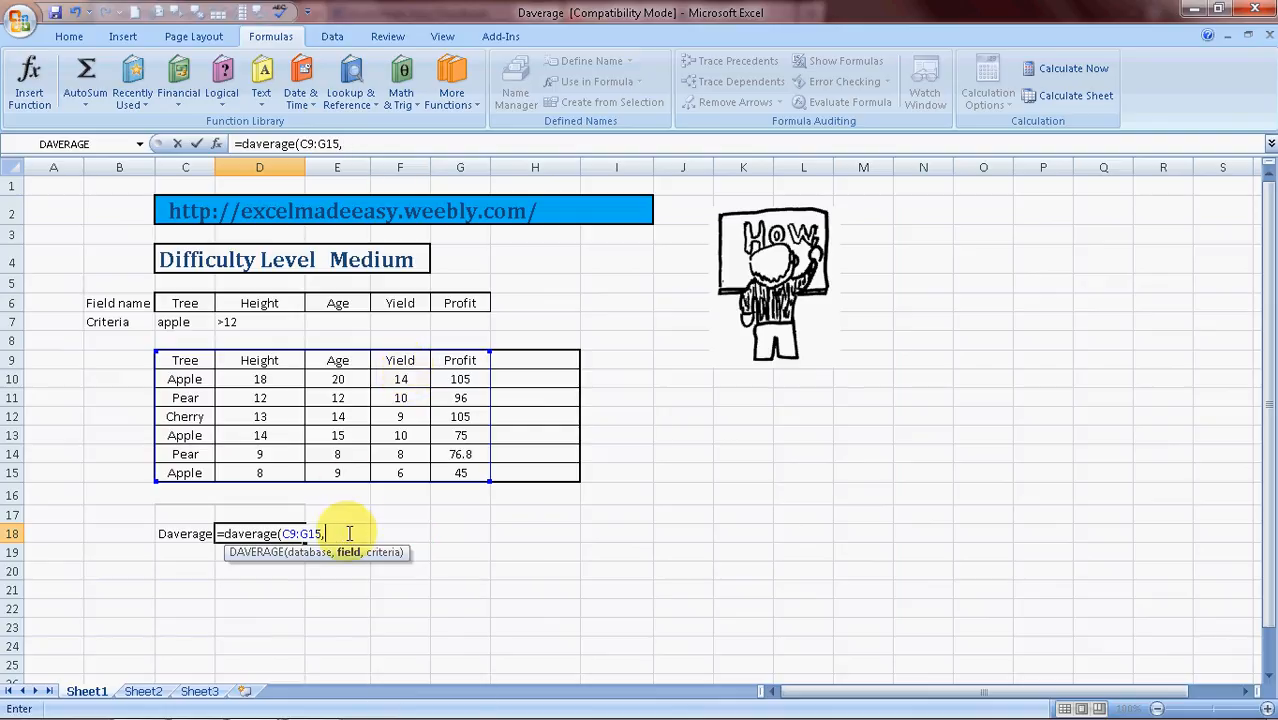
Reference the Yield header again and retype the field argument as "Yield"
left_click(406, 360)
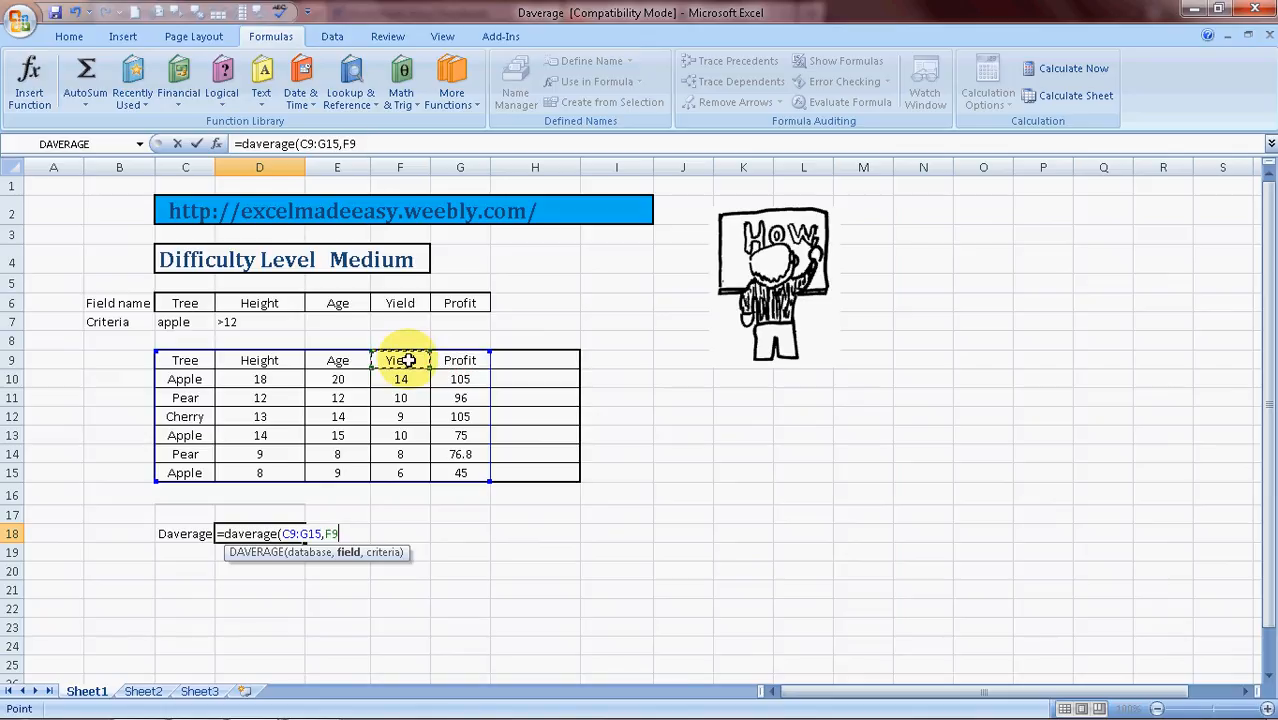
left_click(338, 533)
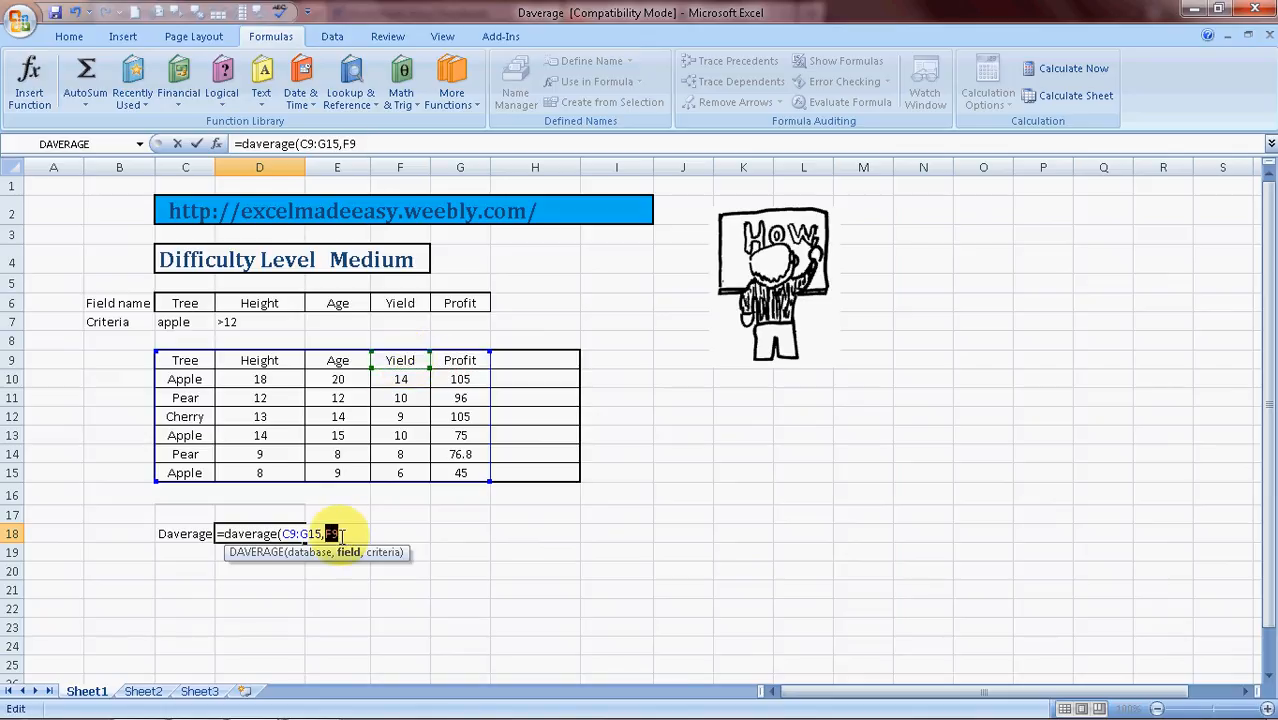
type("\"Yield\"")
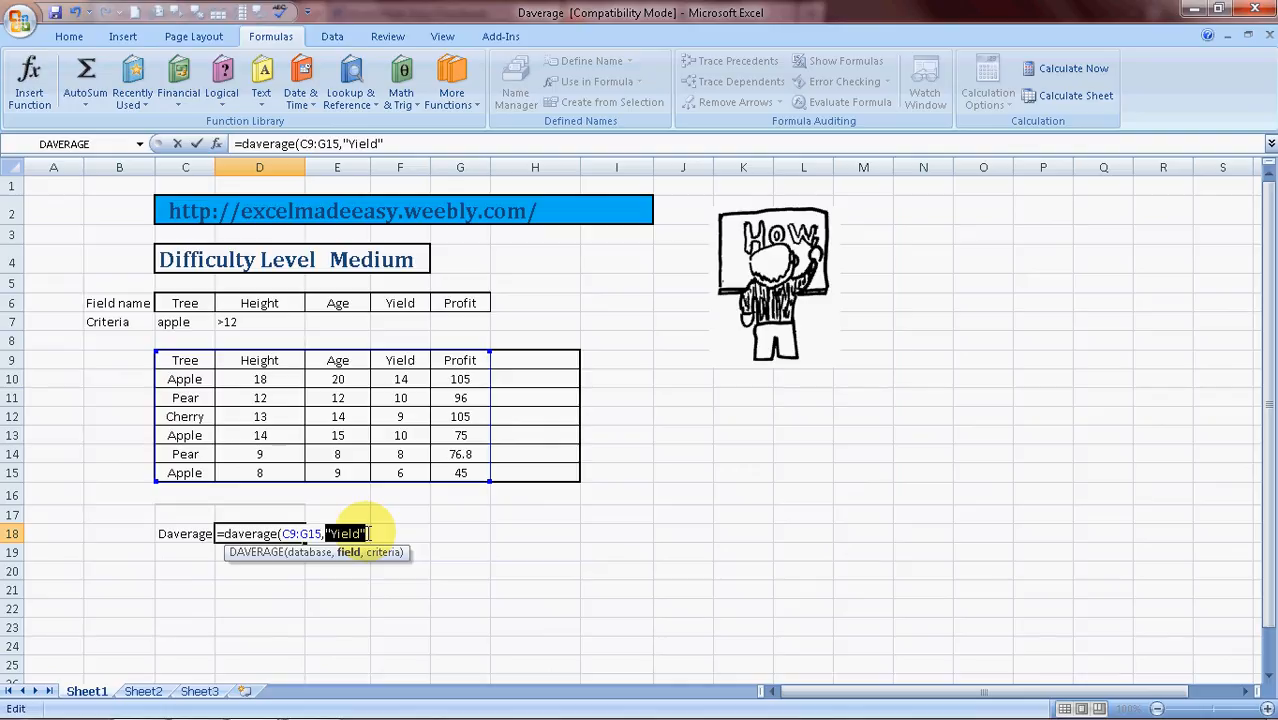
type(",")
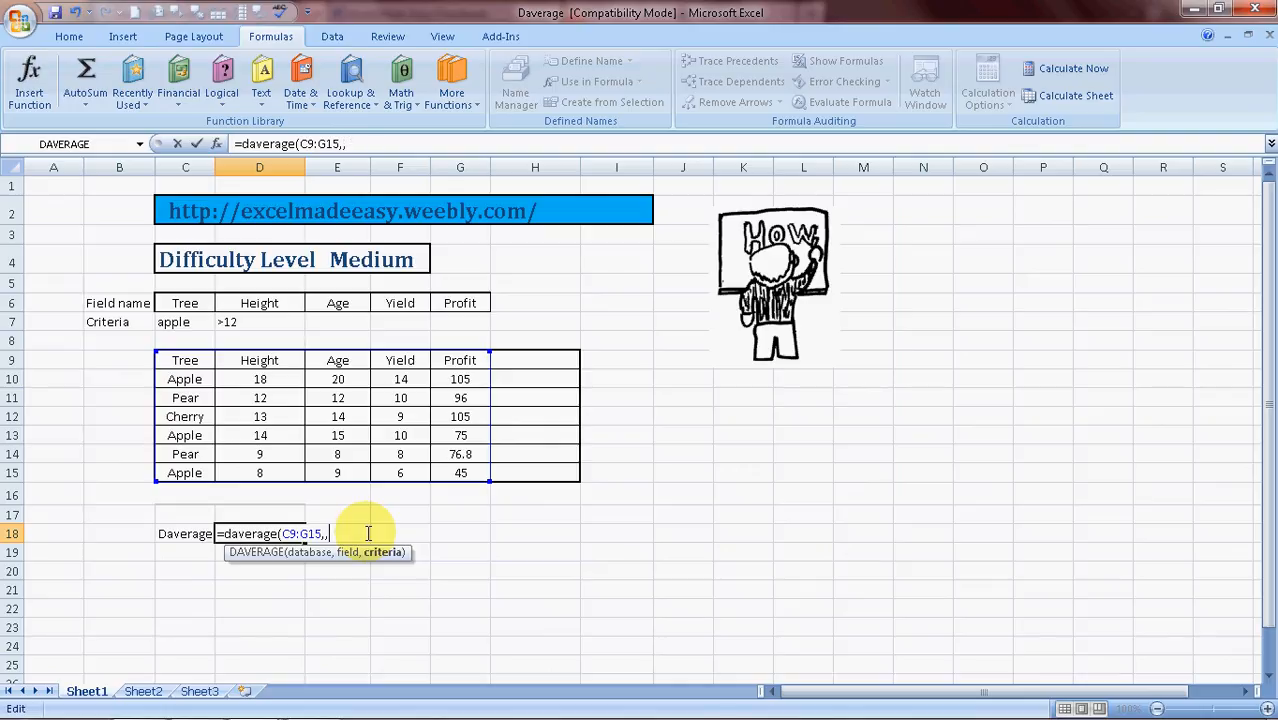
key("BackSpace")
left_click(407, 362)
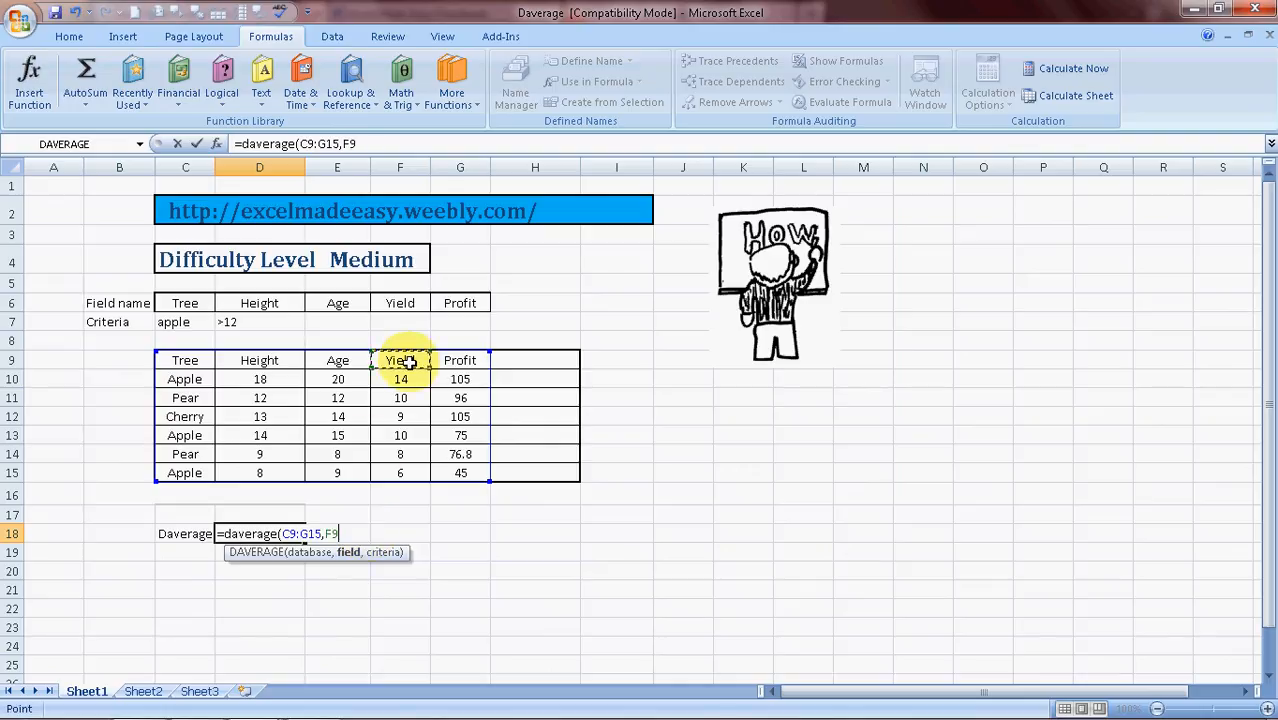
scroll(408, 362, "down", 12)
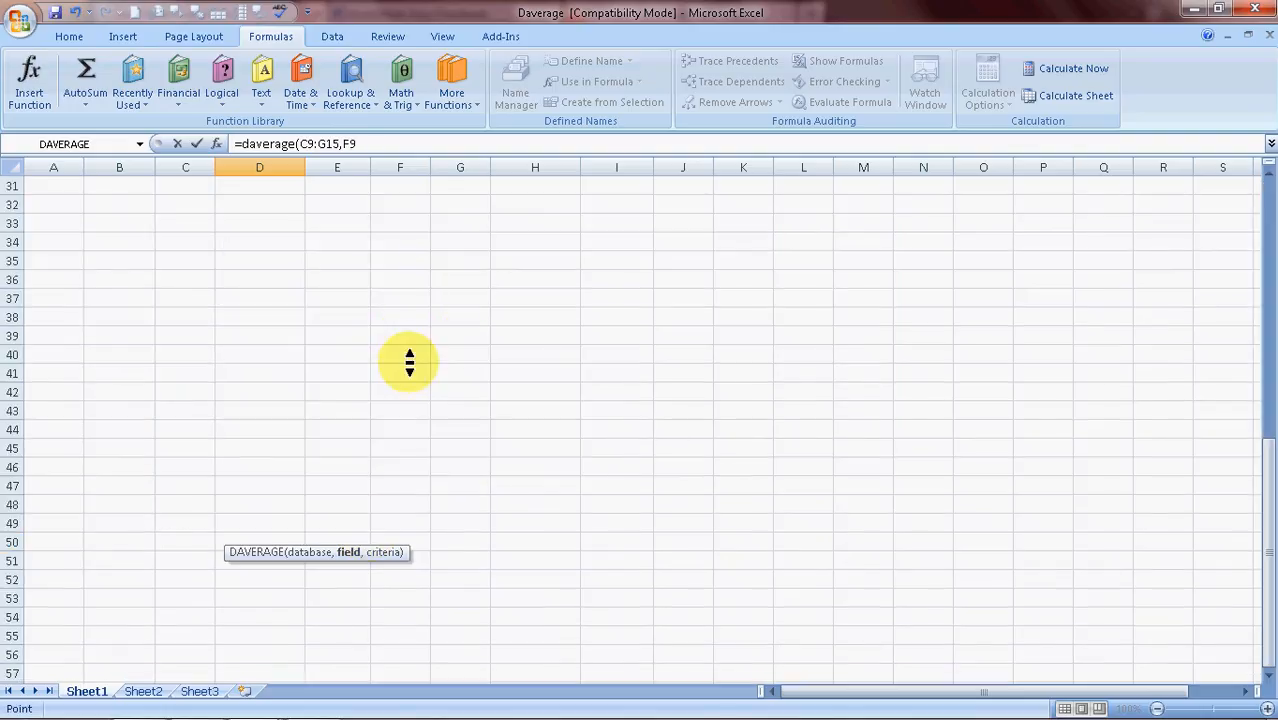
scroll(430, 199, "up", 12)
left_click(425, 190)
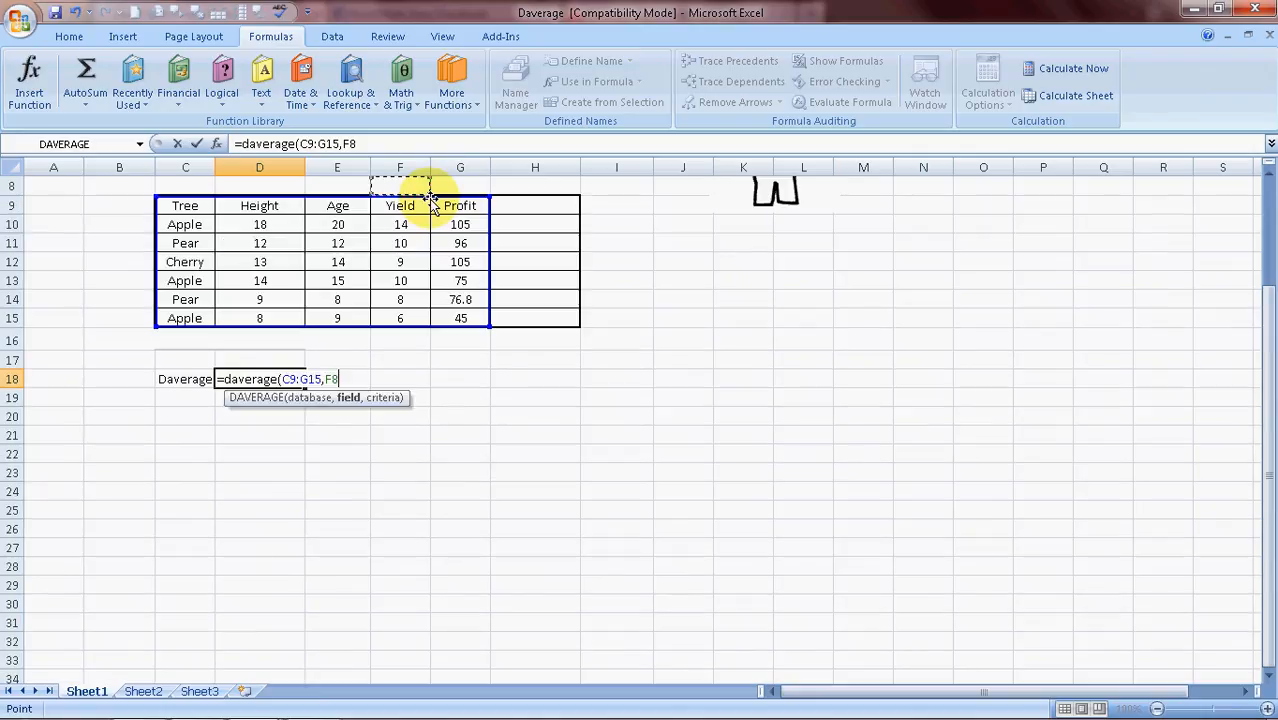
left_click(345, 379)
key("shift+Left")
key("shift+Left")
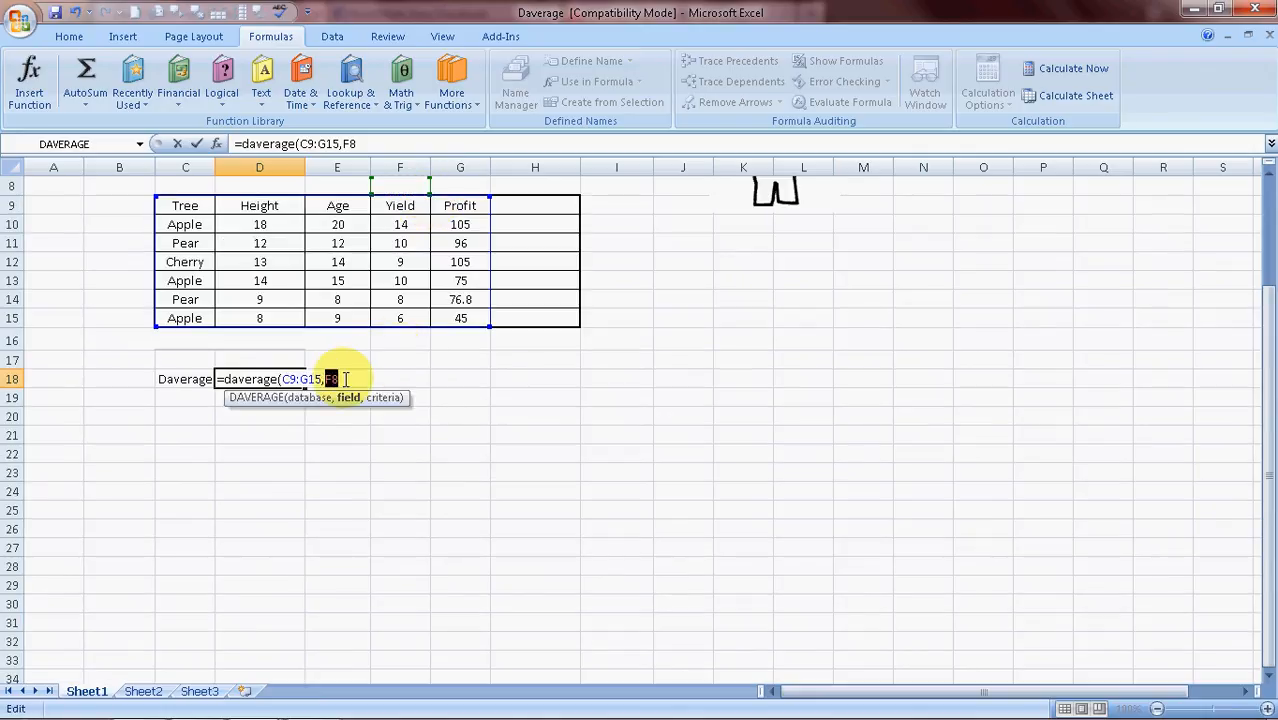
type("0")
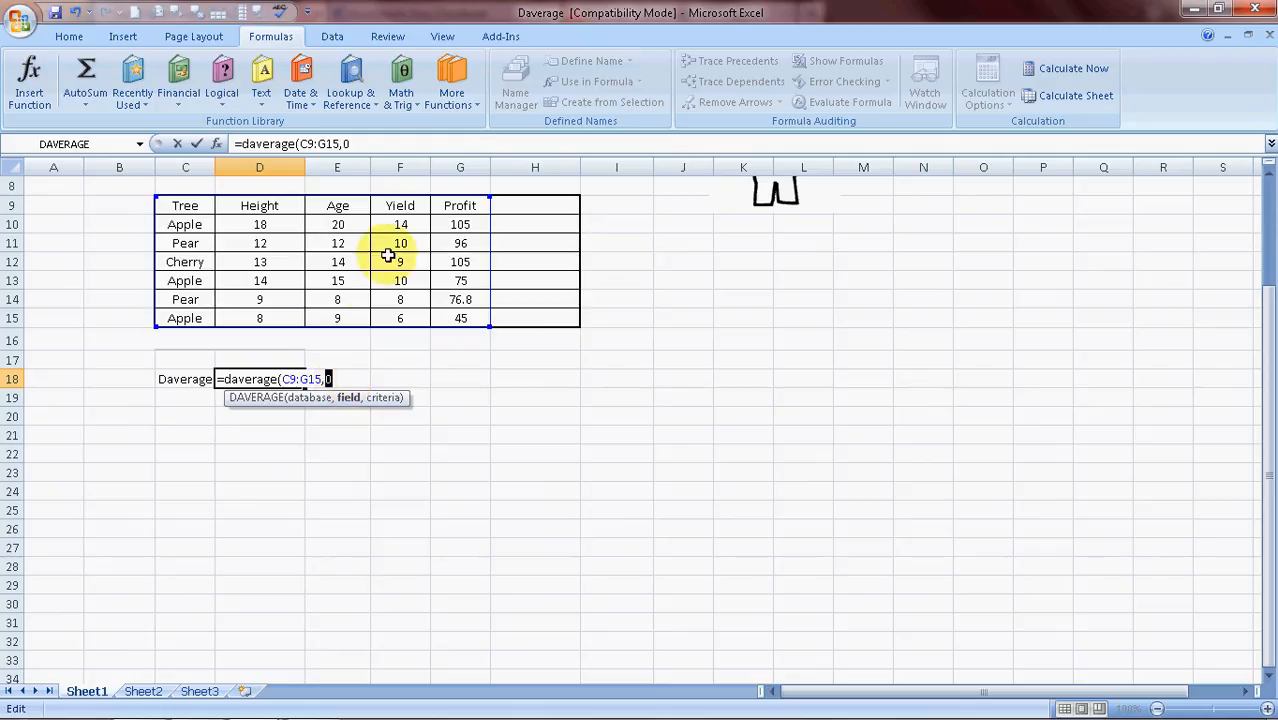
Replace the Yield header reference in the field argument with the text "Yield" and add a separator
left_click(398, 206)
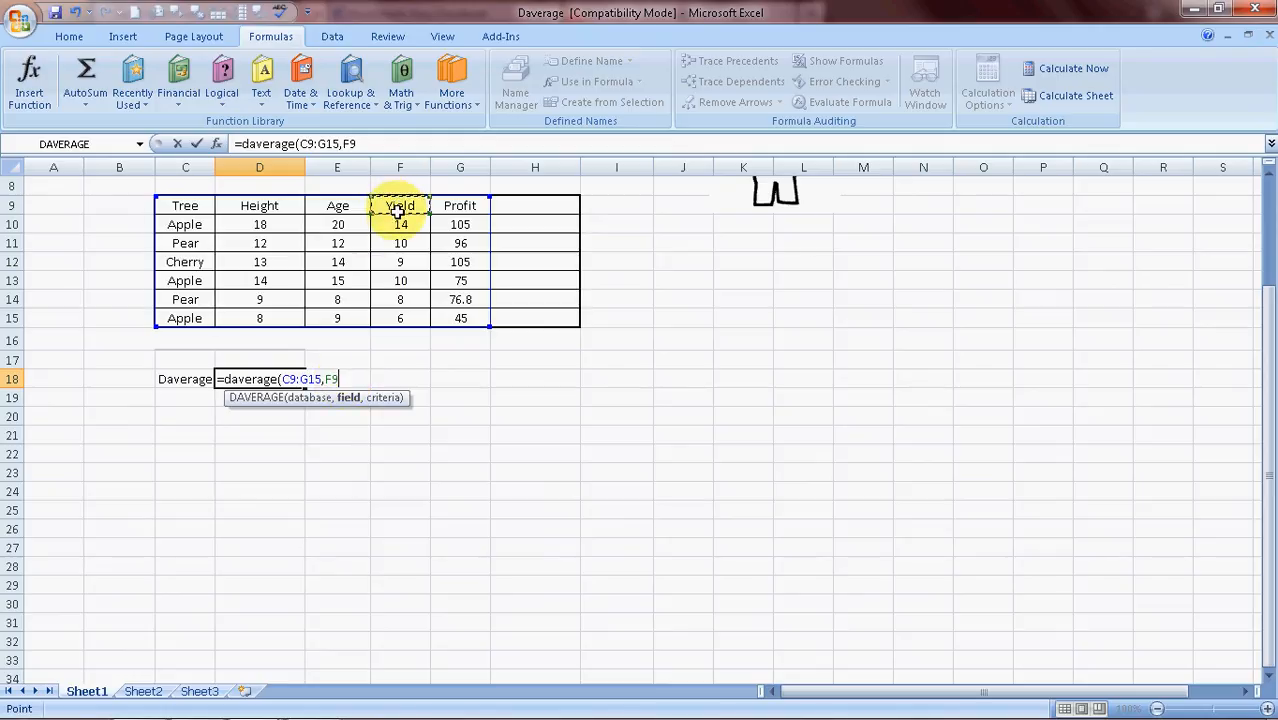
left_click(346, 379)
key("shift+Left")
key("shift+Left")
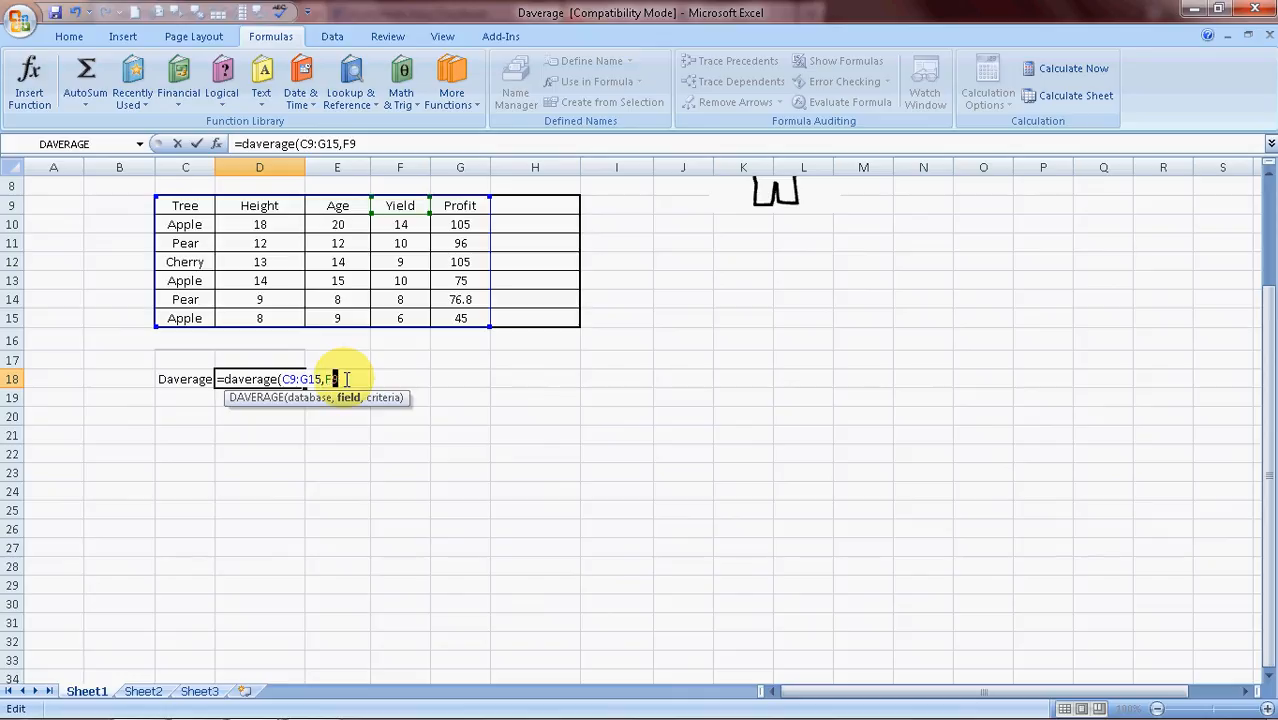
type("\"Yield\"")
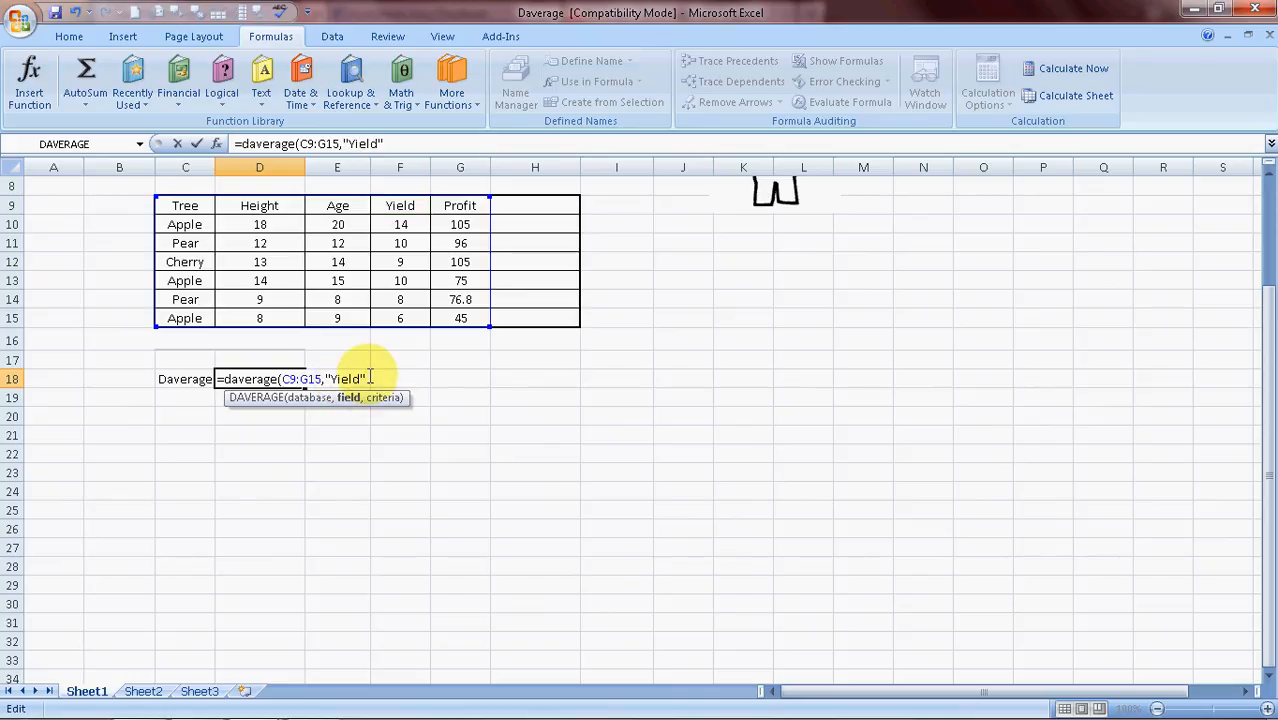
type(",")
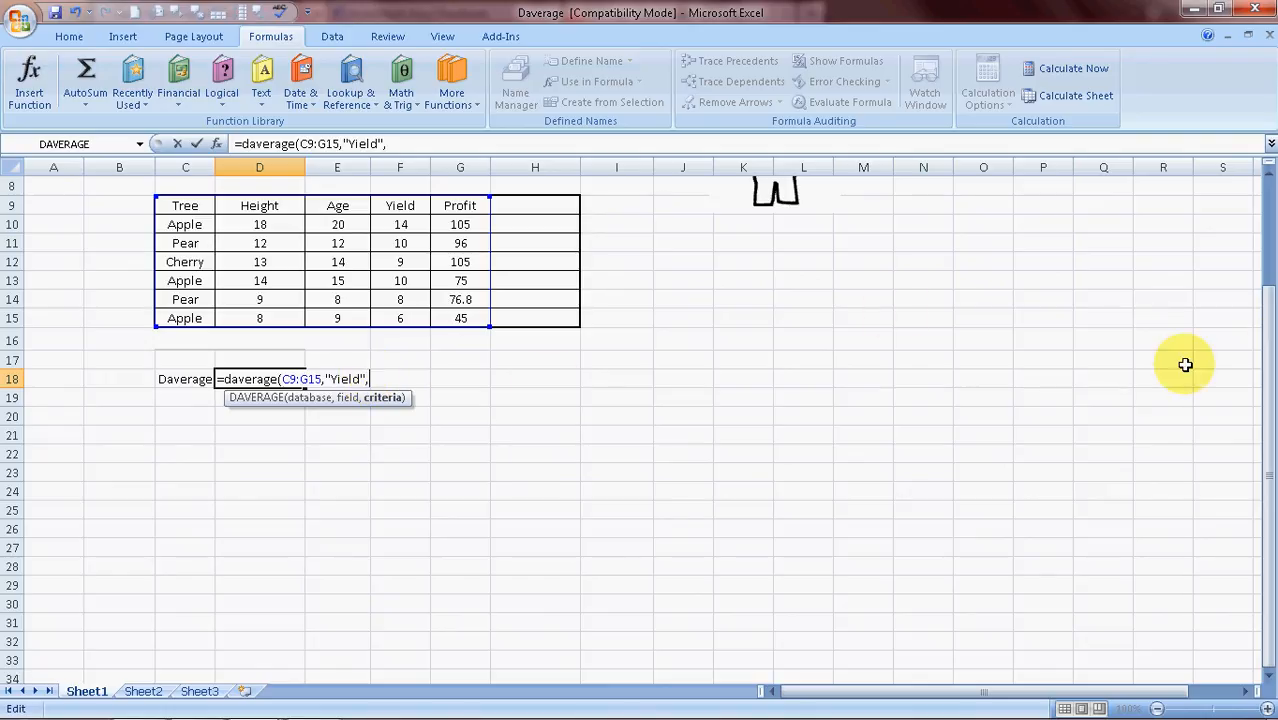
Set the criteria argument to the criteria range C6:D7 and enter the formula in D18
left_click_drag(1262, 349, 1260, 162)
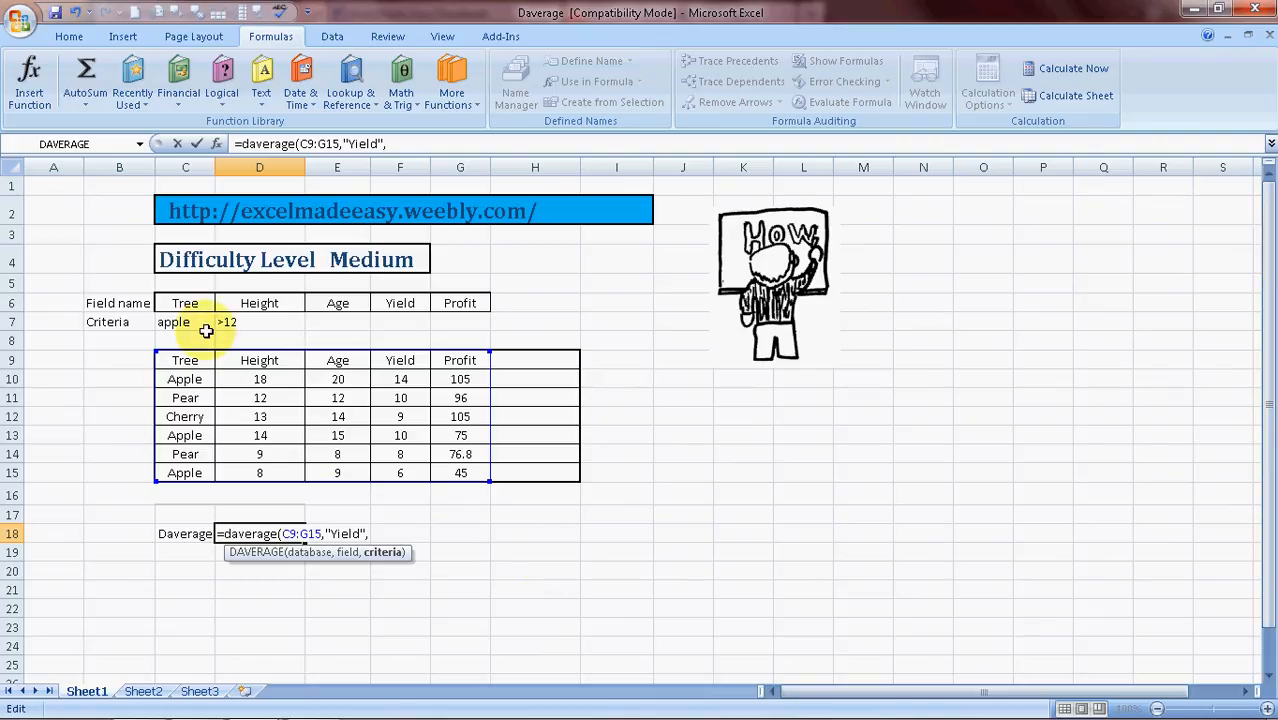
mouse_move(185, 308)
left_mouse_down()
mouse_move(180, 290)
mouse_move(175, 300)
left_mouse_up()
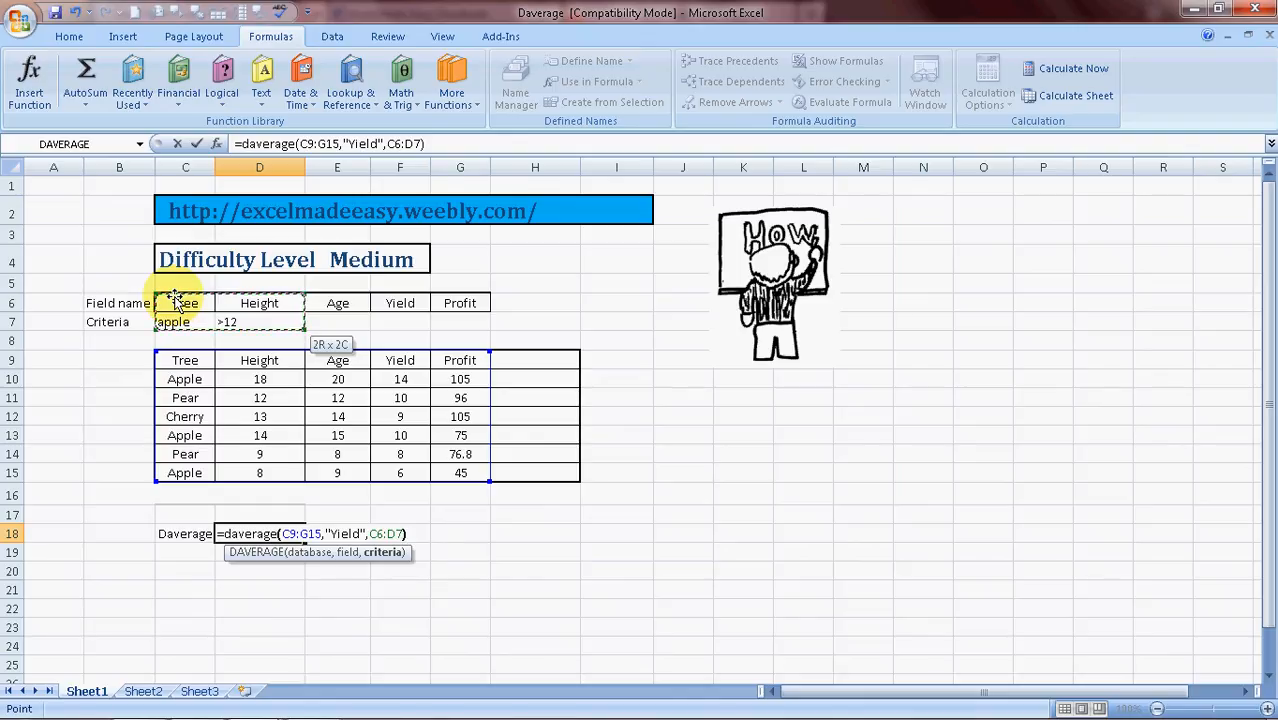
key("Return")
key("Up")
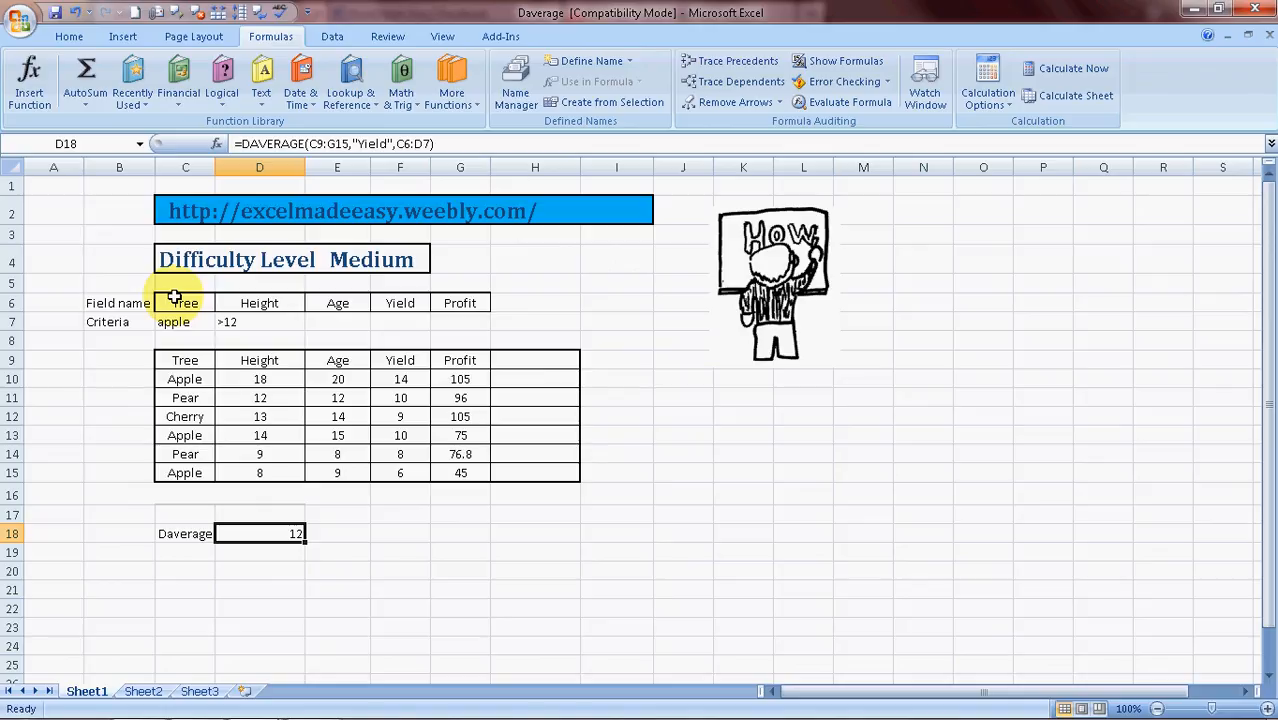
key("Down")
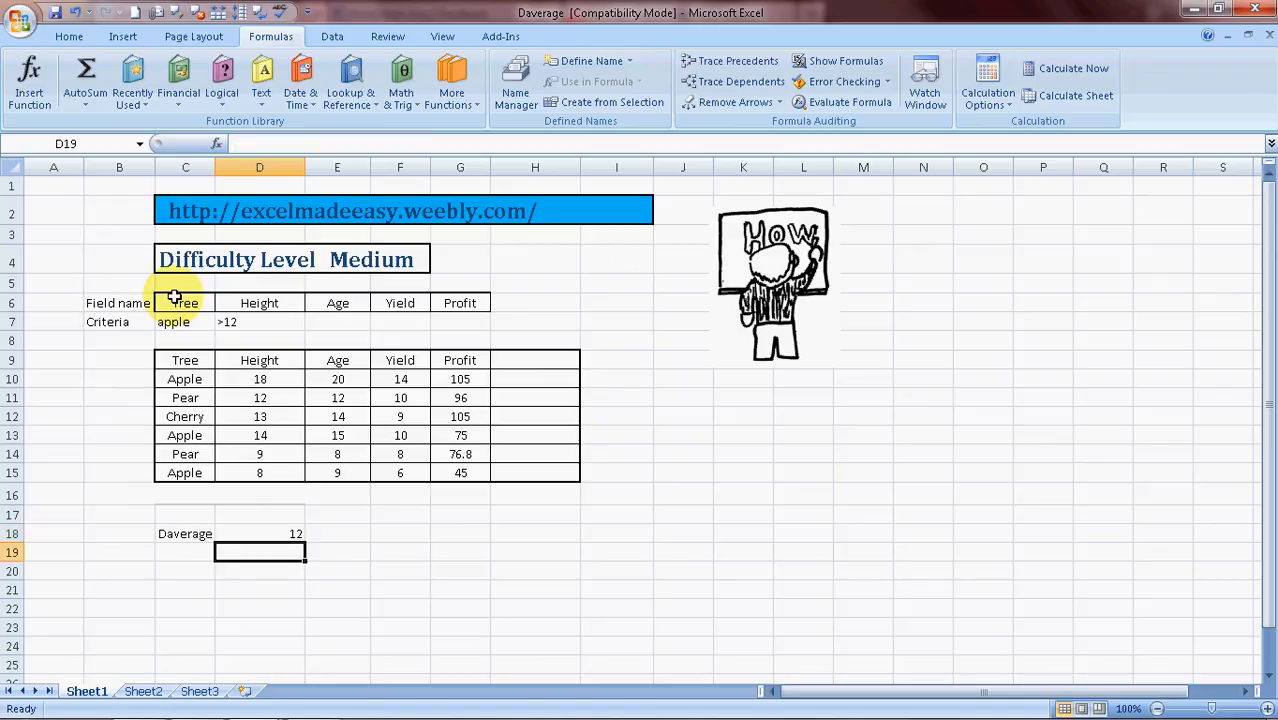
Start a DAVERAGE function in cell C6 by searching the Insert Function dialog for daverage
left_click_drag(175, 297, 20, 95)
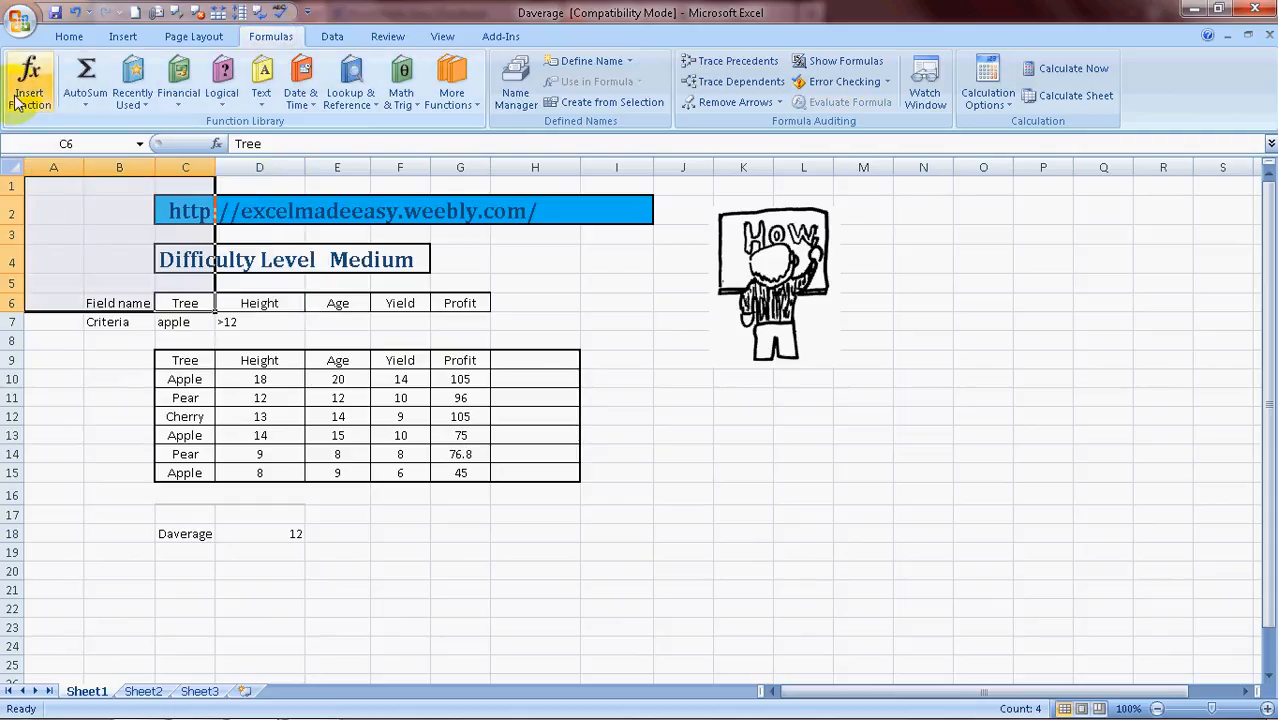
left_click(28, 90)
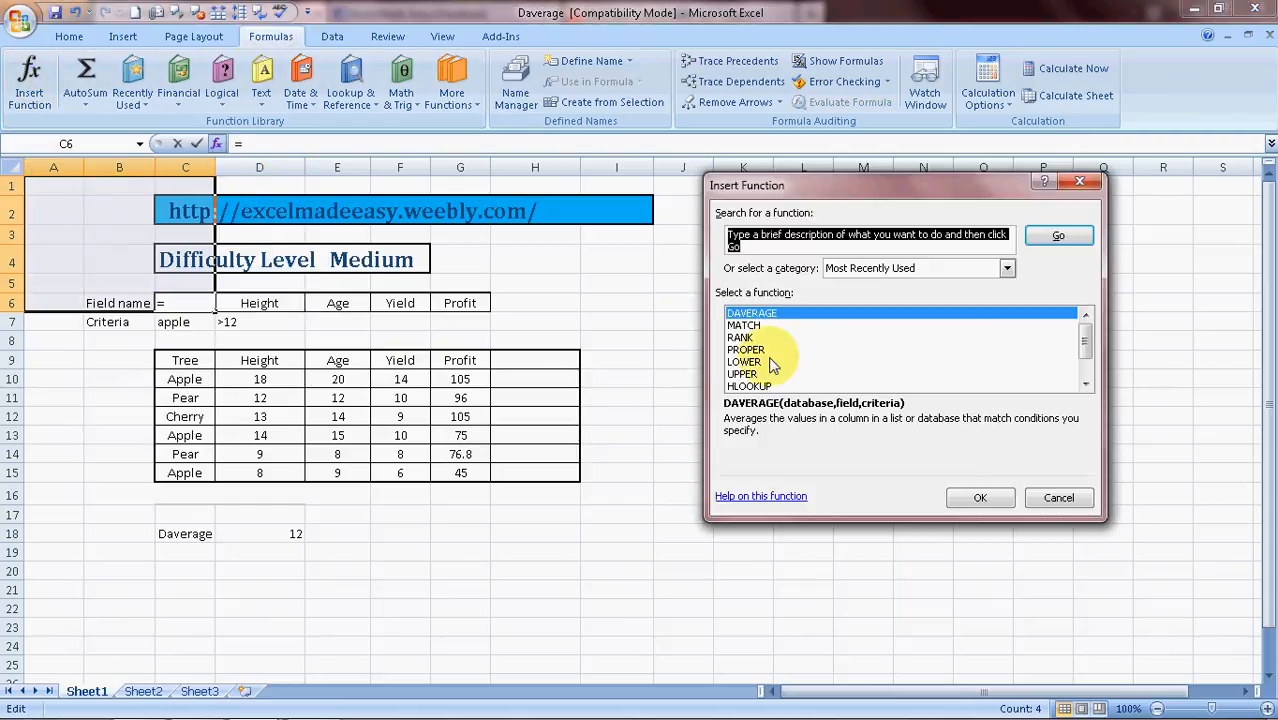
type("dvaregae")
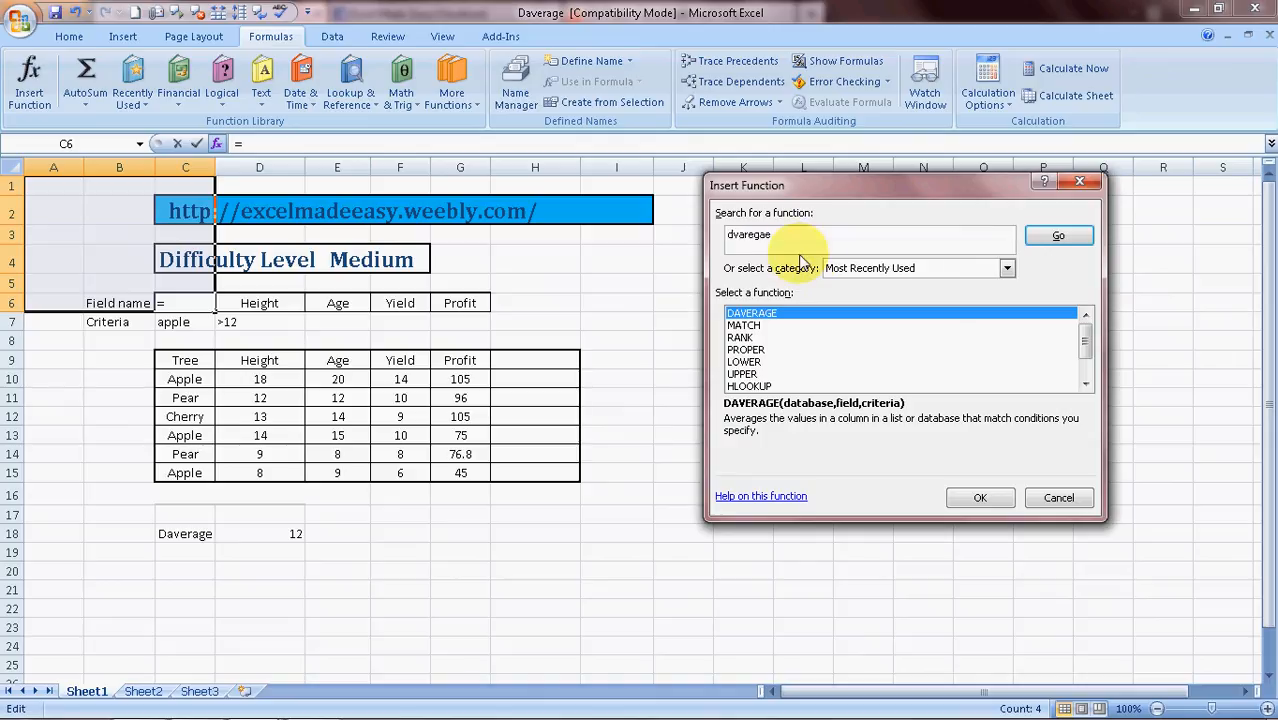
left_click(1060, 237)
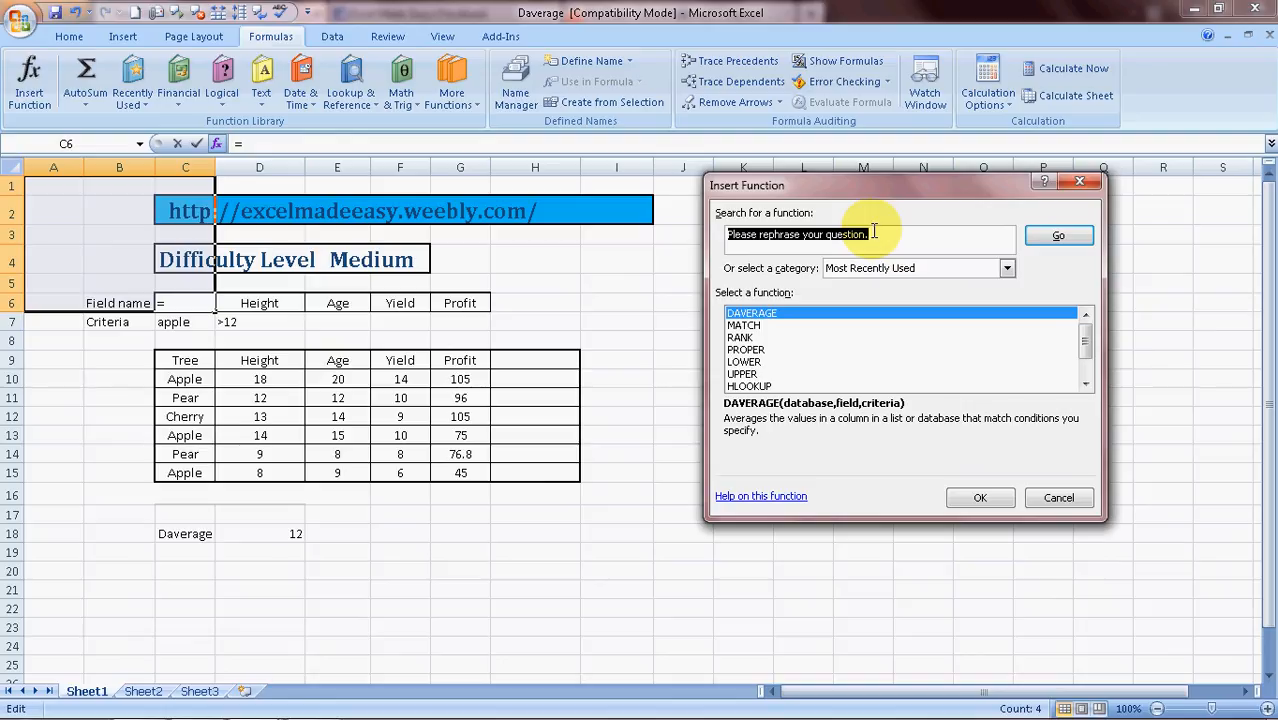
type("daverag")
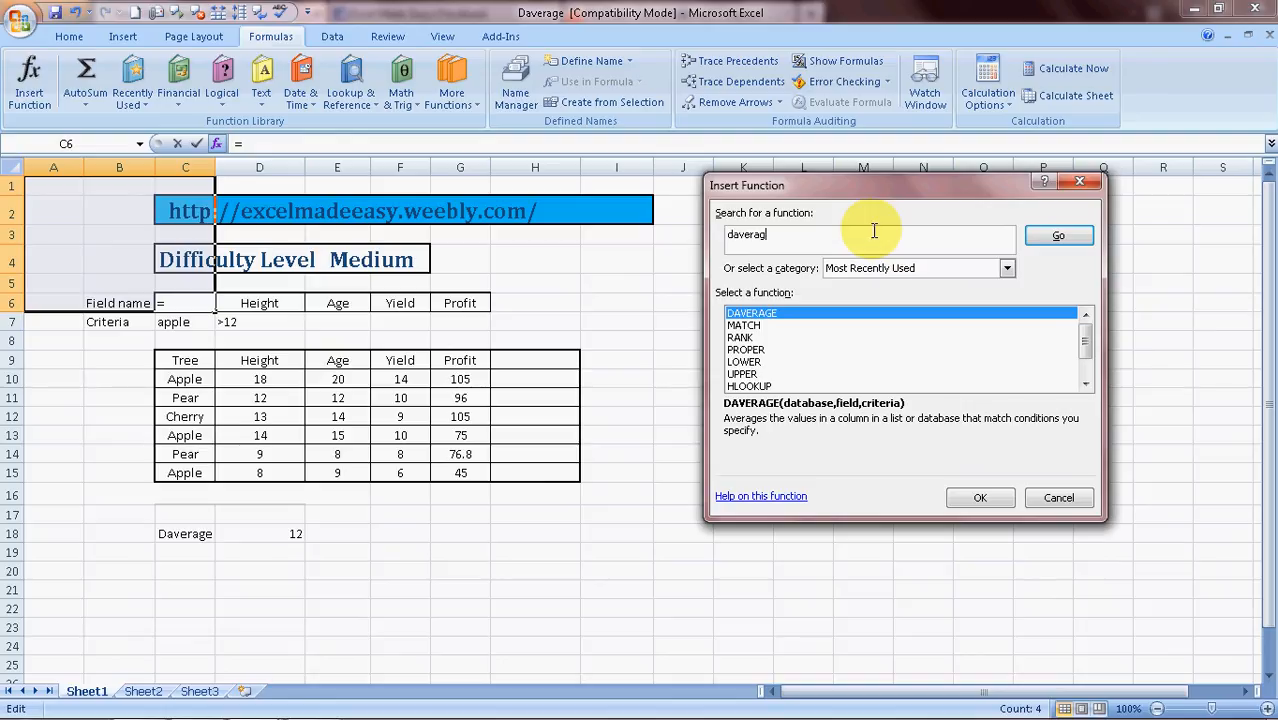
type("e")
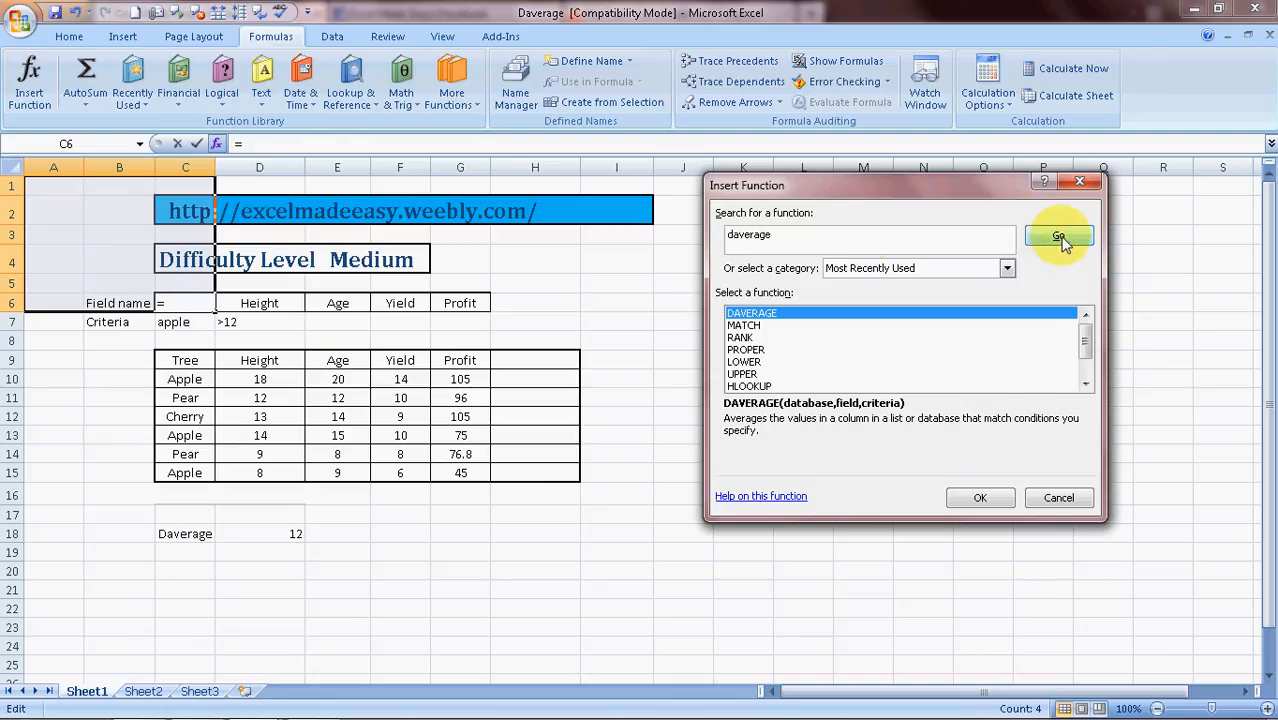
left_click(1052, 238)
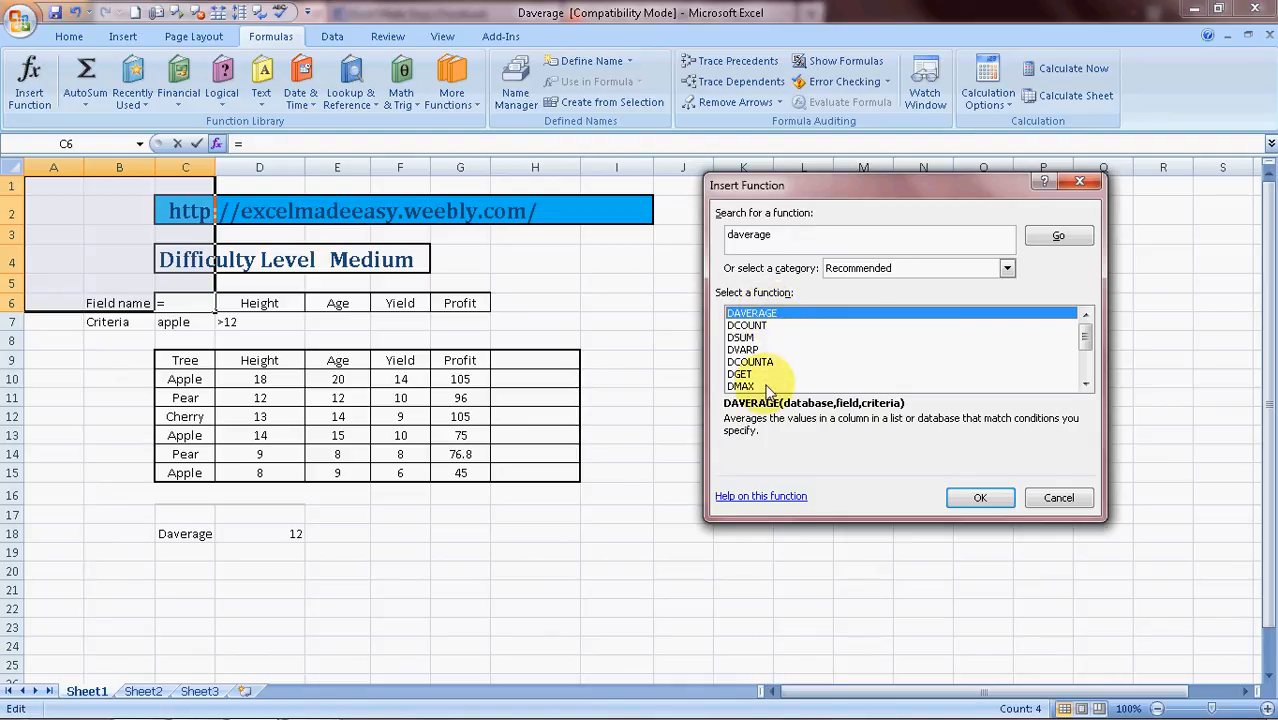
left_click(969, 503)
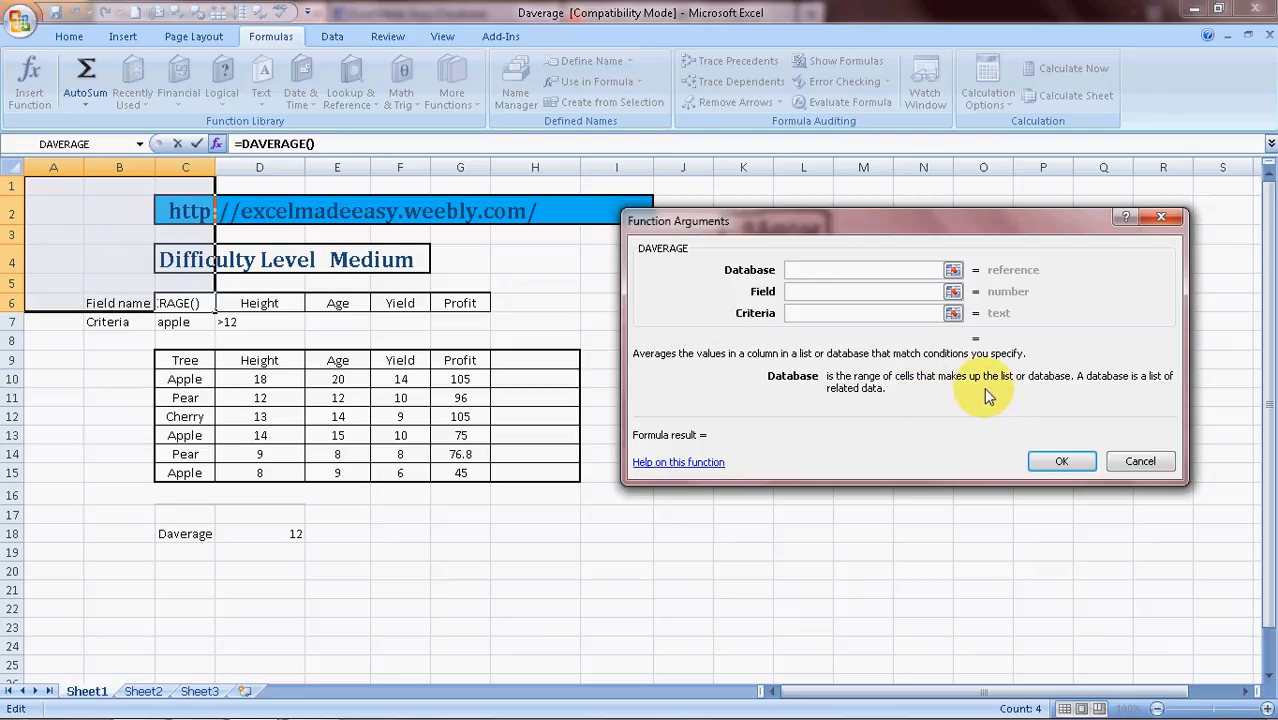
Fill C6's DAVERAGE with database C9:G15, field G6 and criteria C6:D7, accepting the circular reference warning and closing help
left_click(185, 364)
key("shift+Right")
key("shift+Right")
key("shift+Right")
key("shift+Right")
key("shift+Right")
key("shift+Left")
key("shift+Down")
key("shift+Down")
key("shift+Down")
key("shift+Down")
key("shift+Down")
key("shift+Down")
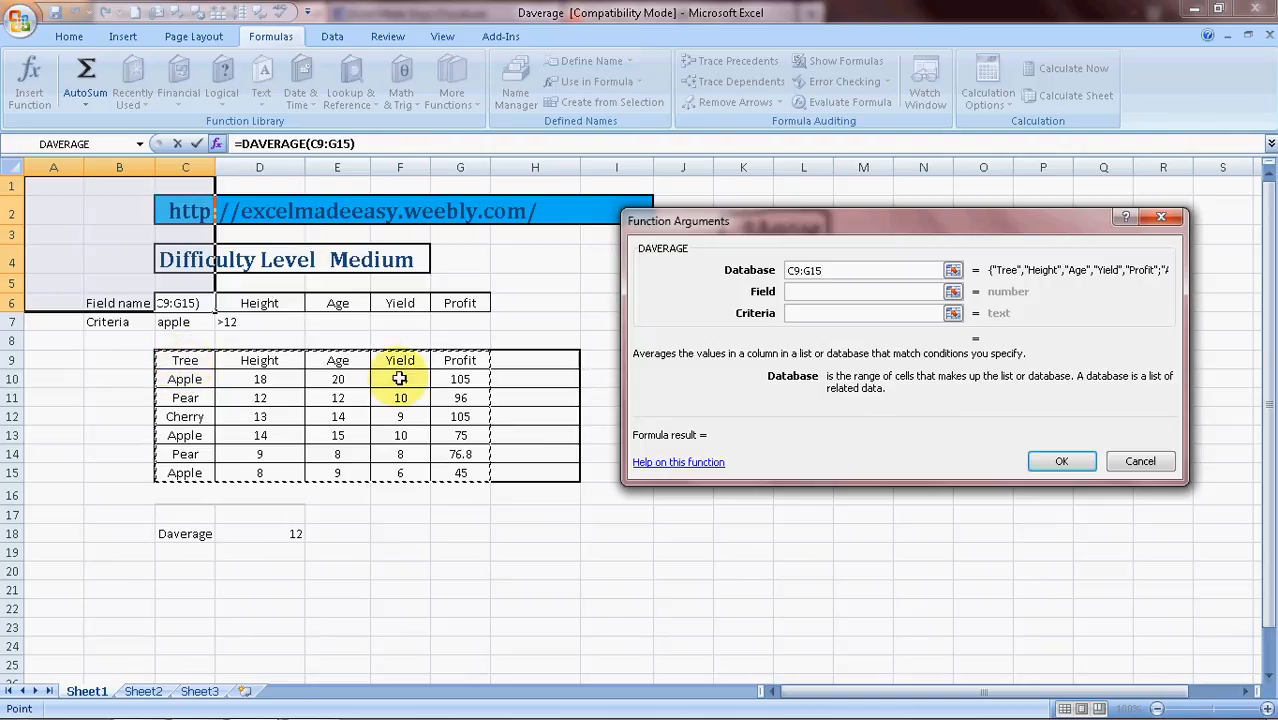
left_click(803, 292)
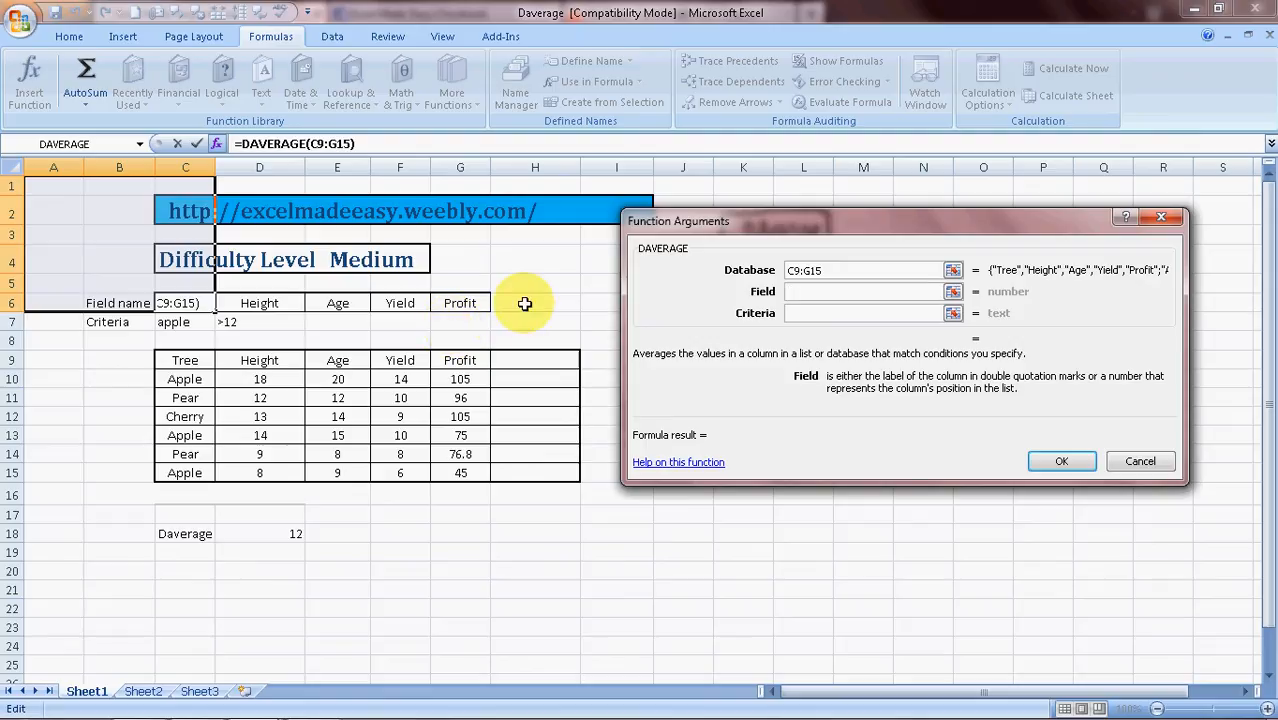
left_click(461, 305)
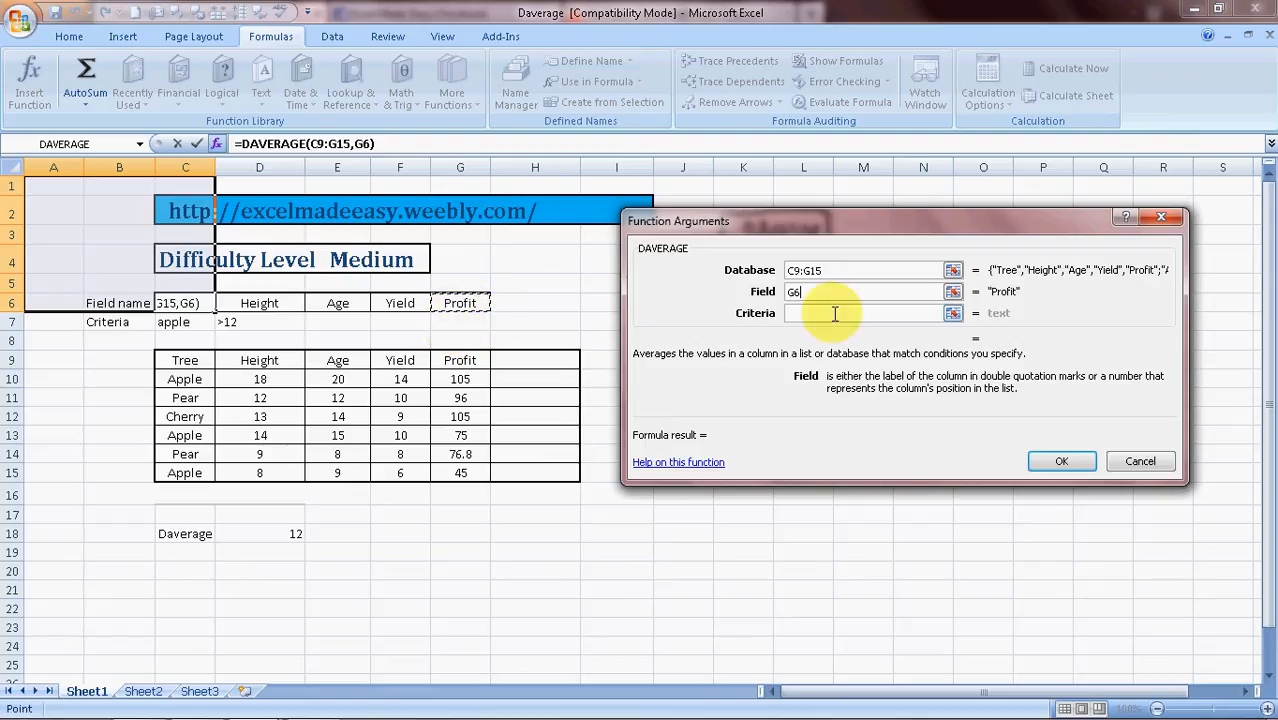
left_click(804, 317)
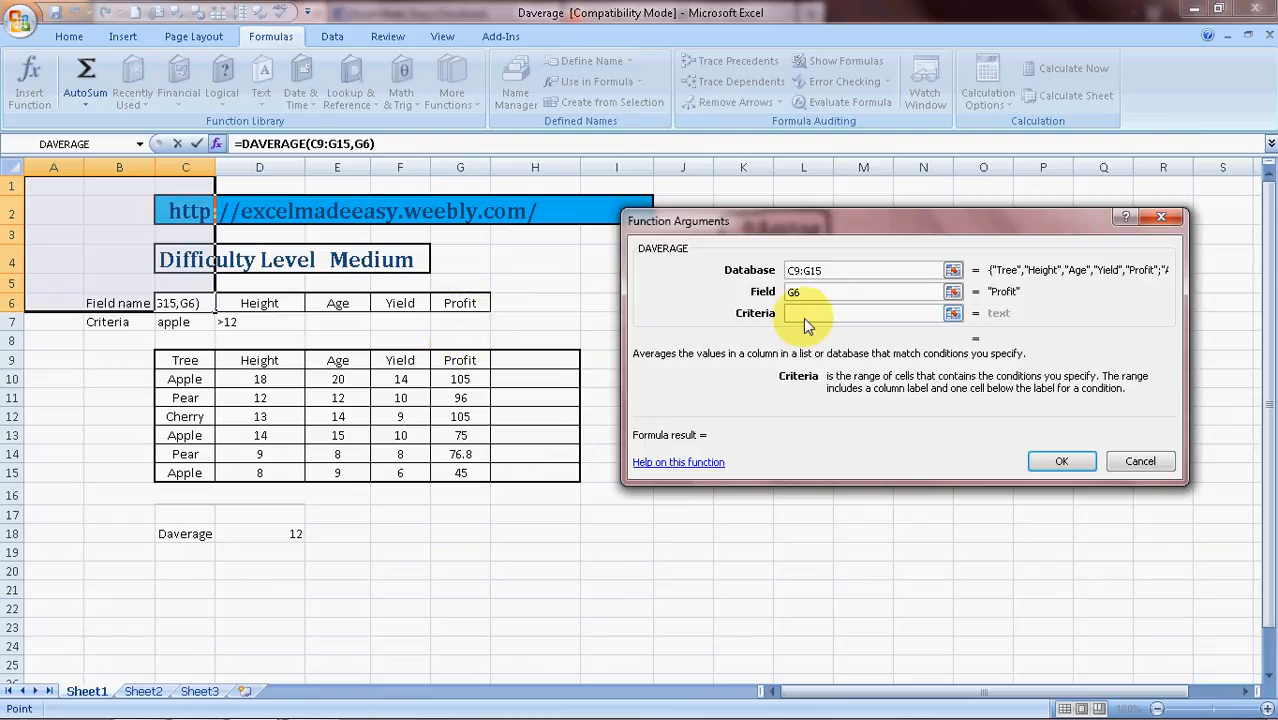
left_click(183, 302)
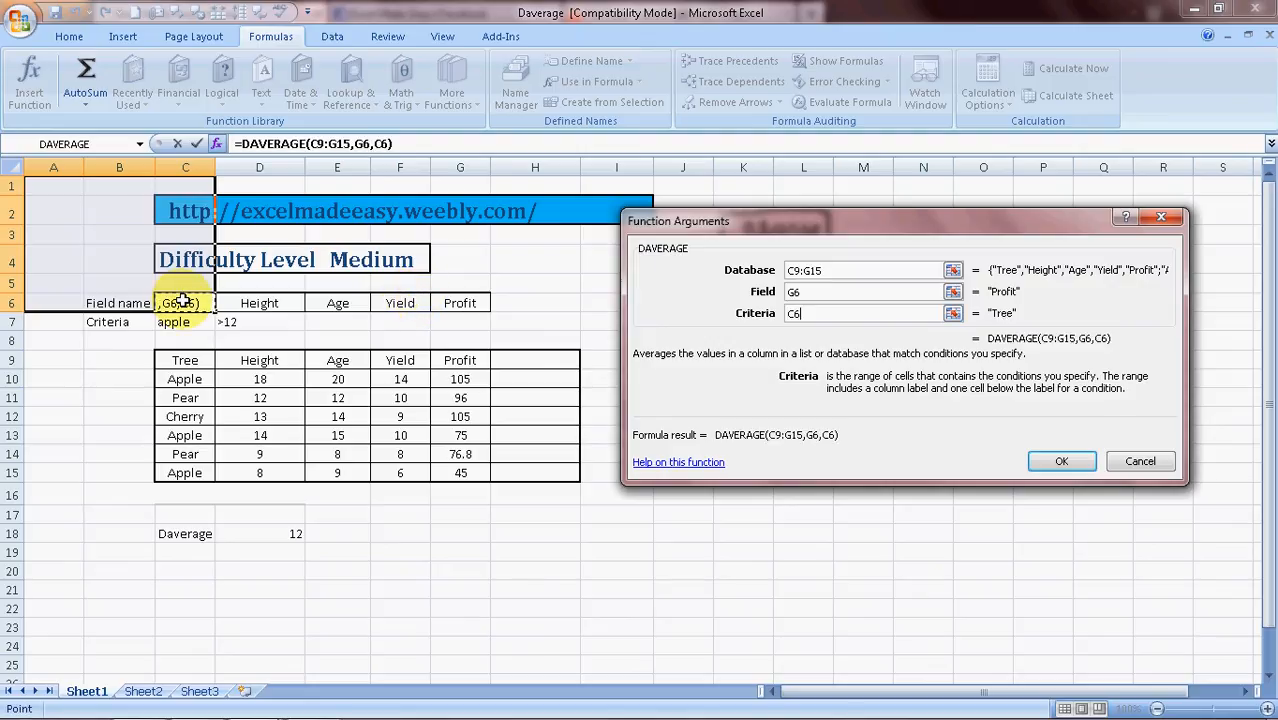
key("shift+Right")
key("shift+Down")
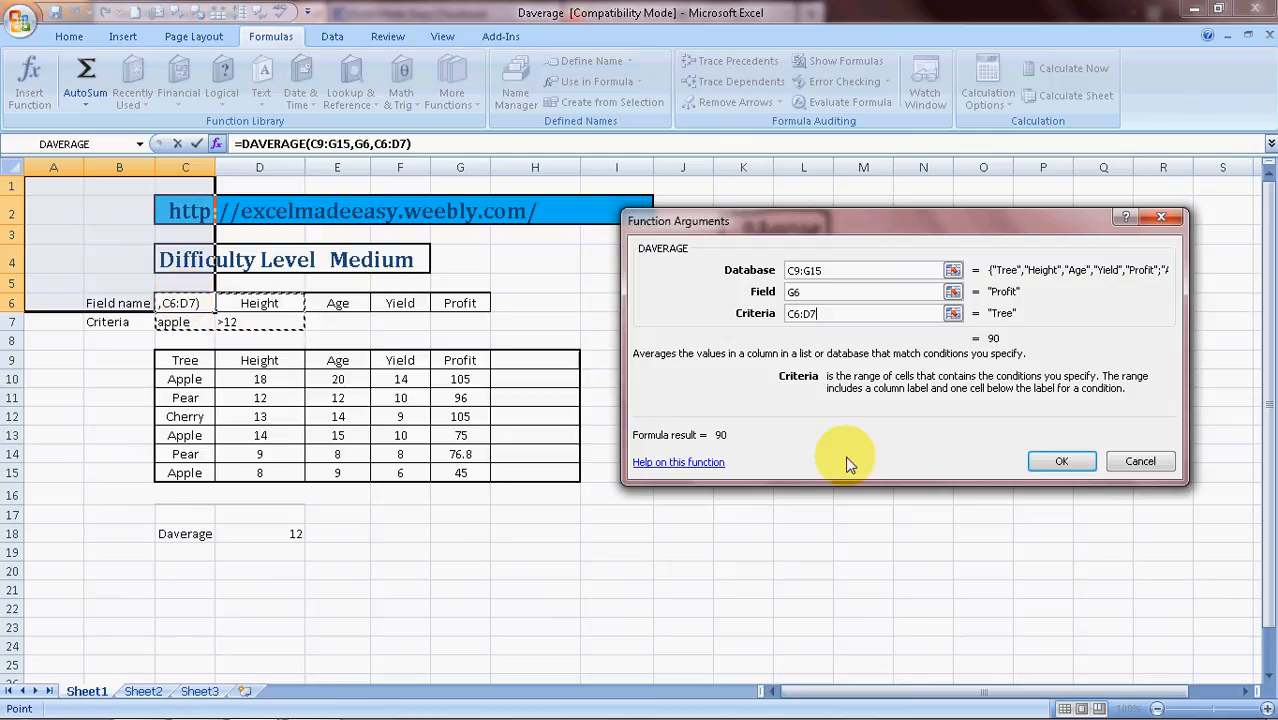
left_click(1058, 460)
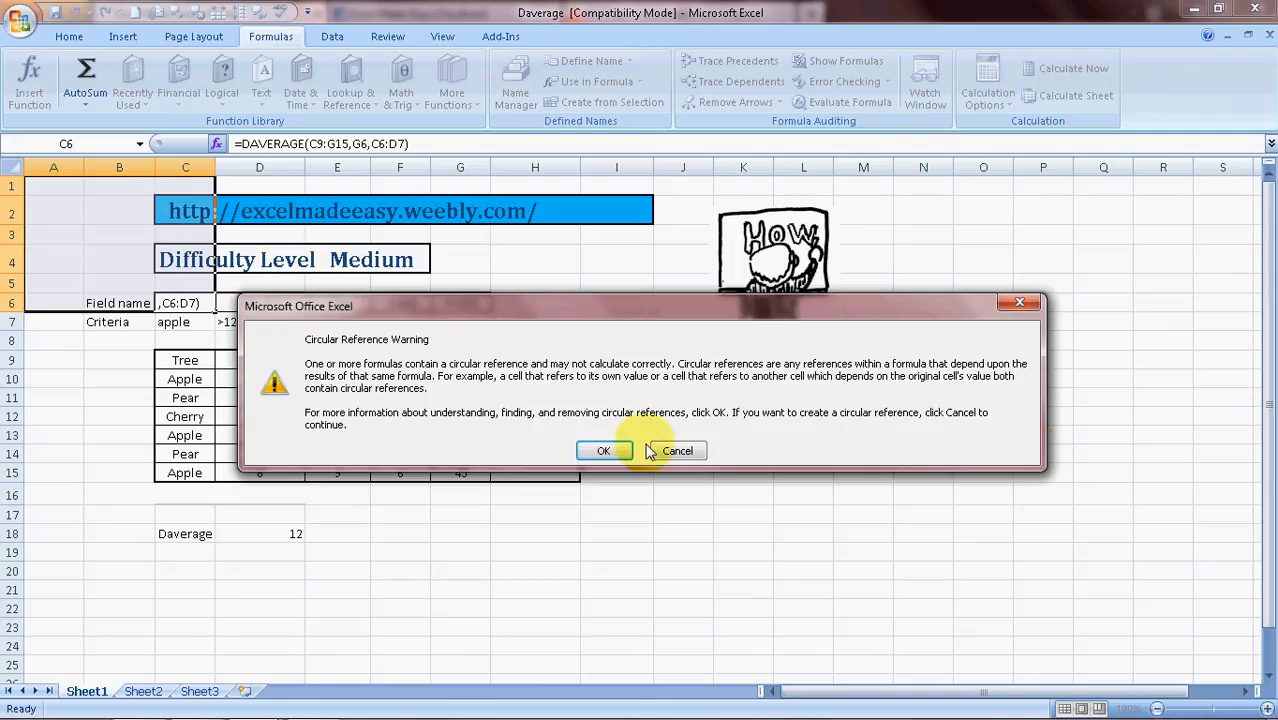
left_click(605, 451)
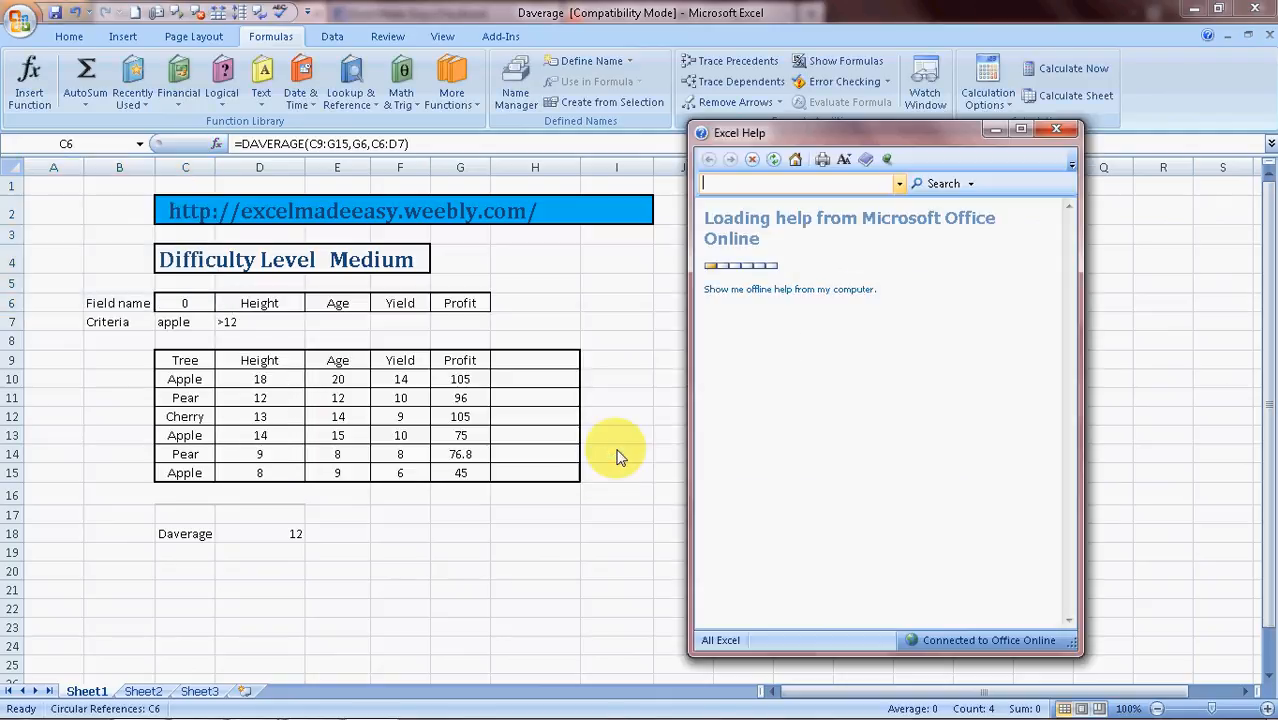
left_click(1056, 128)
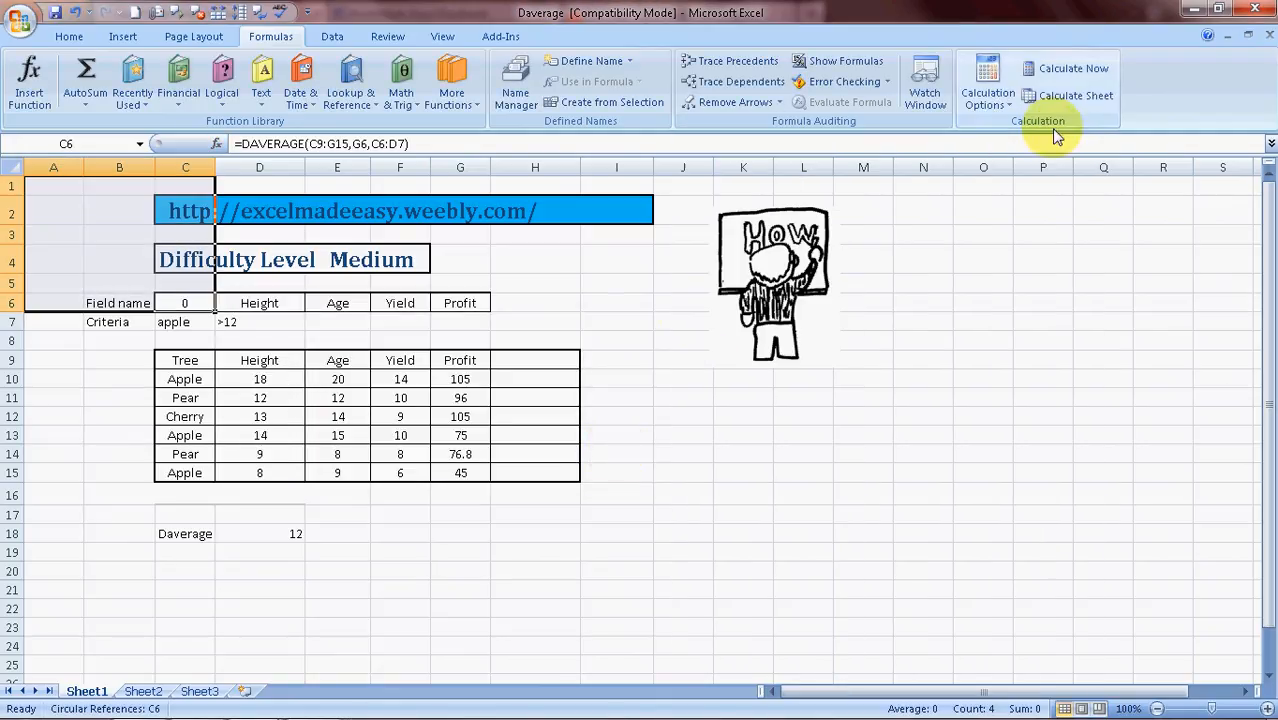
Re-enter the C6 field-name header as tree, replacing the mistaken formula
left_click(633, 302)
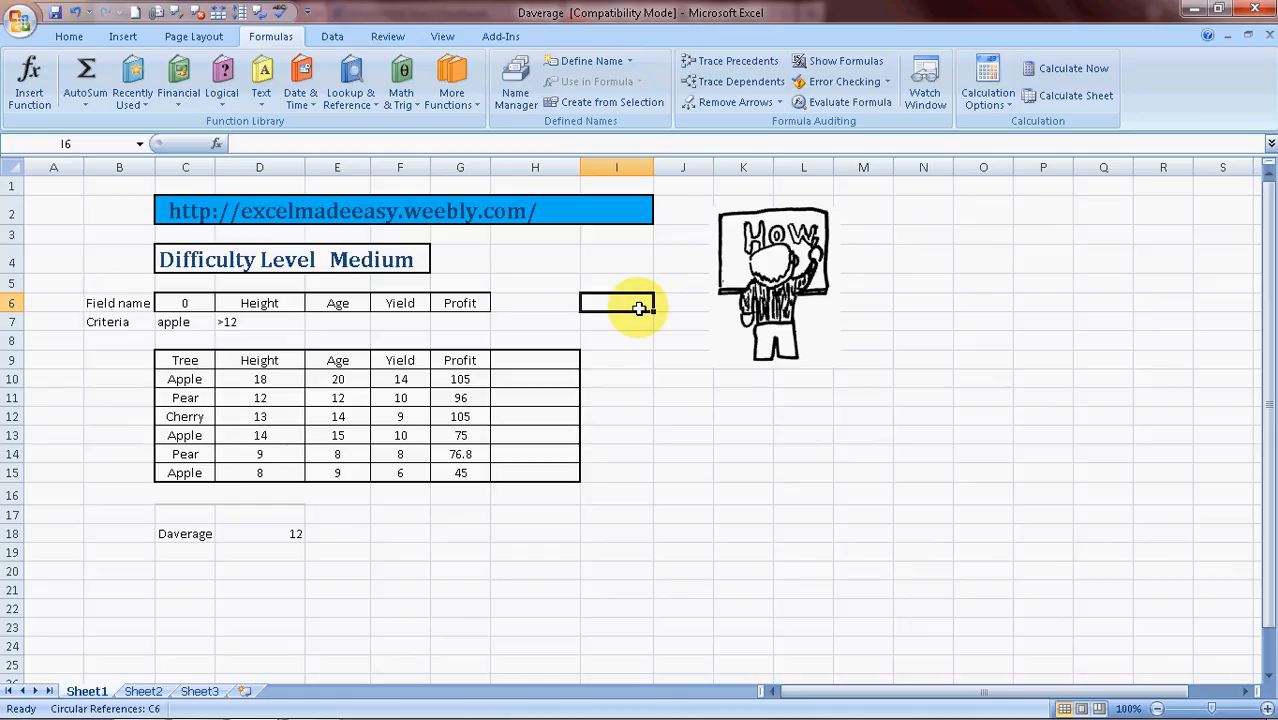
key("Left")
key("Left")
key("Left")
key("Left")
key("Left")
key("Left")
type("tree")
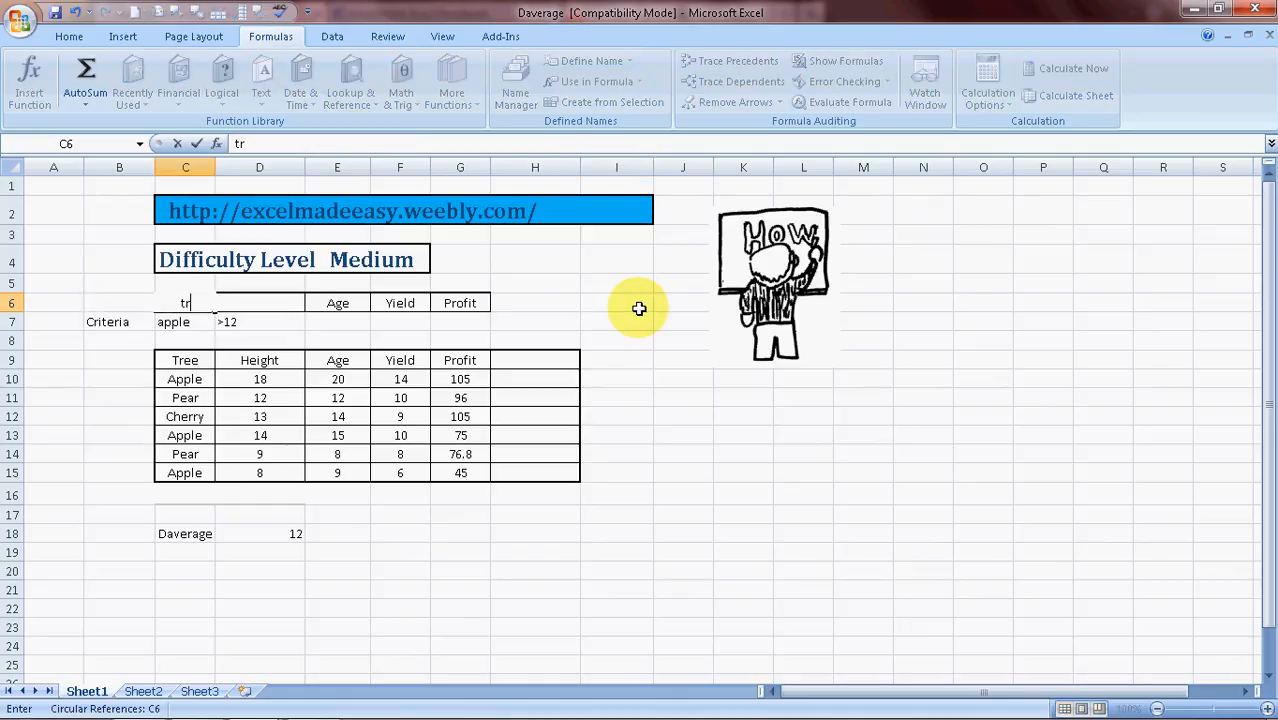
key("Tab")
Start a new DAVERAGE function in cell C19 through the Insert Function dialog
key("Right")
key("Right")
key("Down")
key("Down")
key("Down")
key("Down")
key("Down")
key("Down")
key("Down")
key("Down")
key("Down")
key("Down")
key("Down")
key("Down")
key("Down")
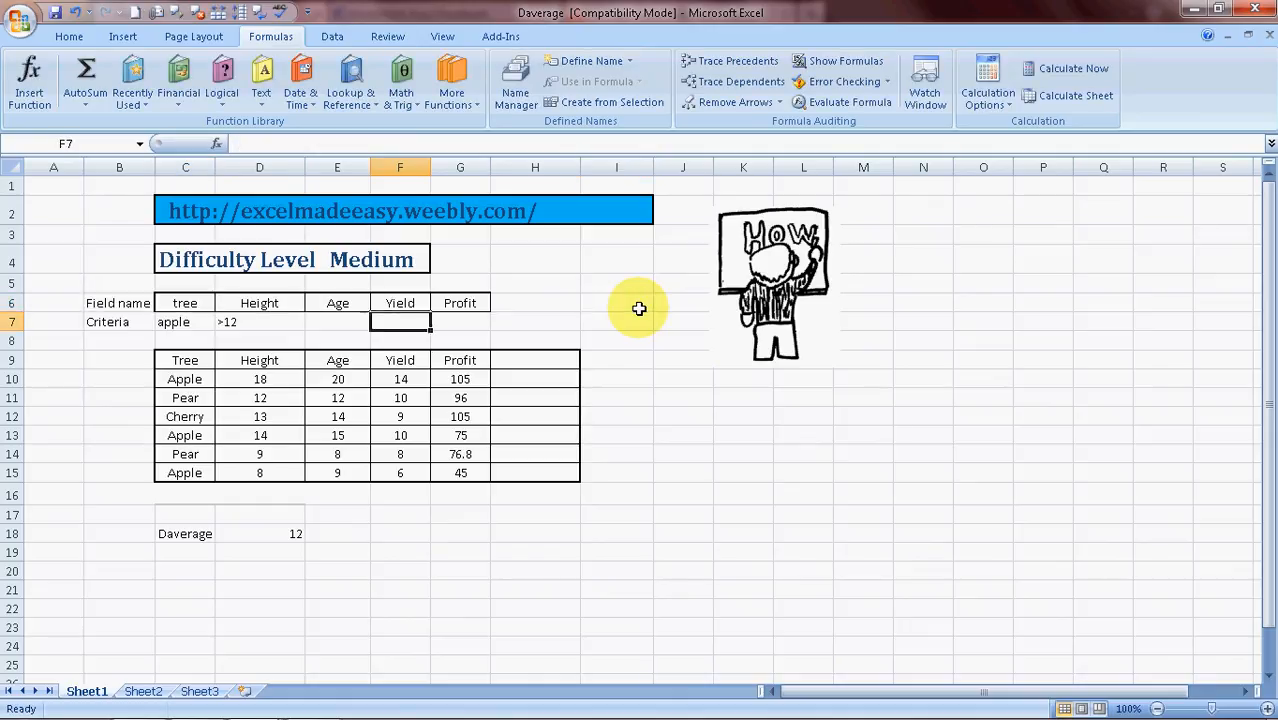
key("Left")
key("Left")
key("Left")
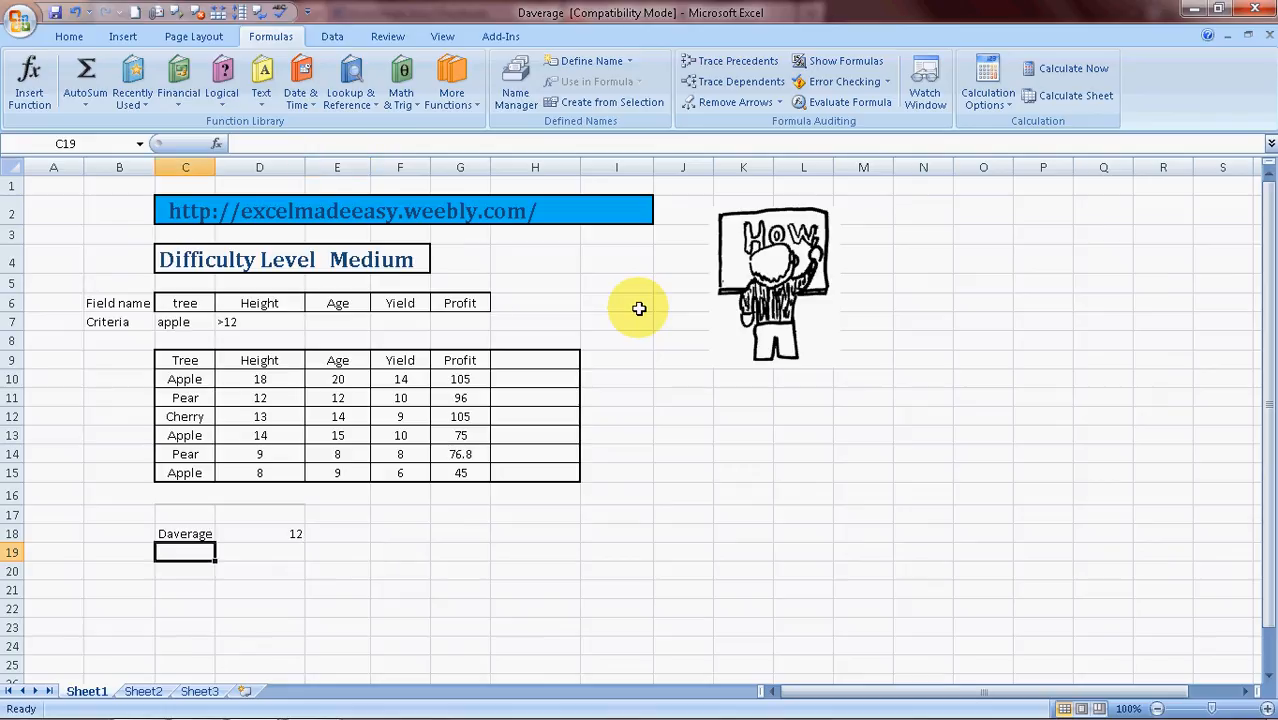
type("=")
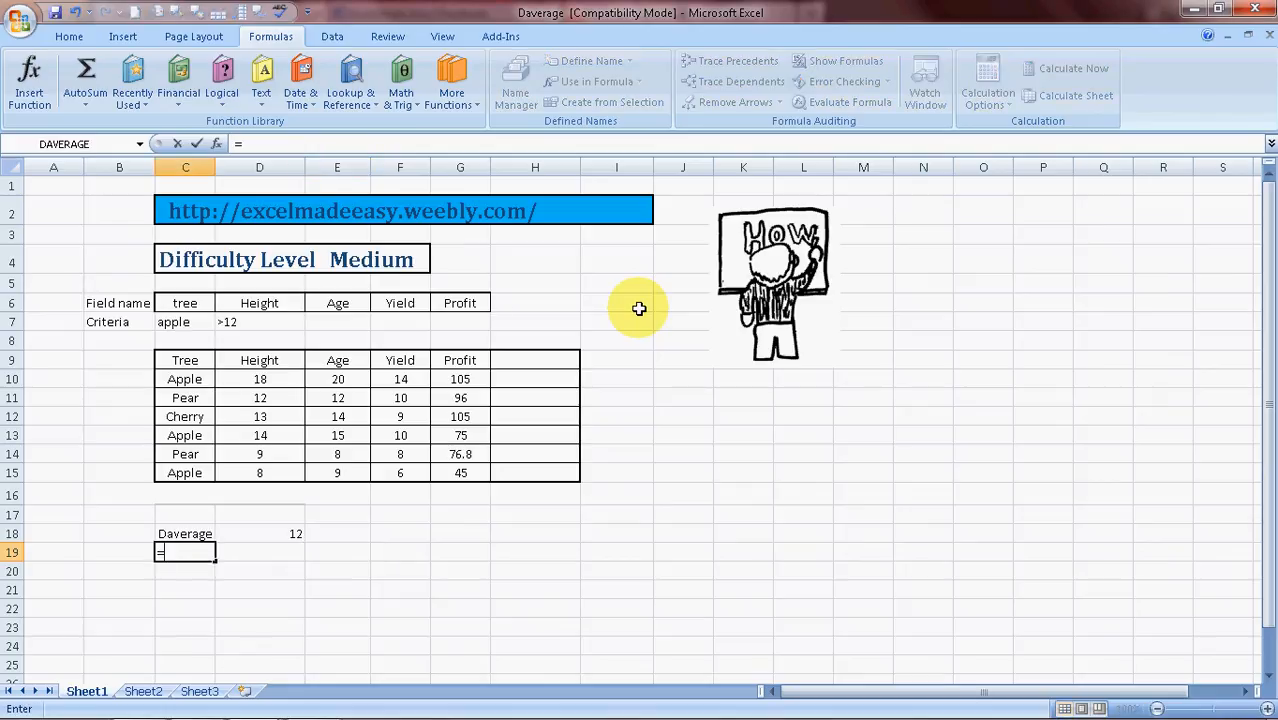
left_click(29, 82)
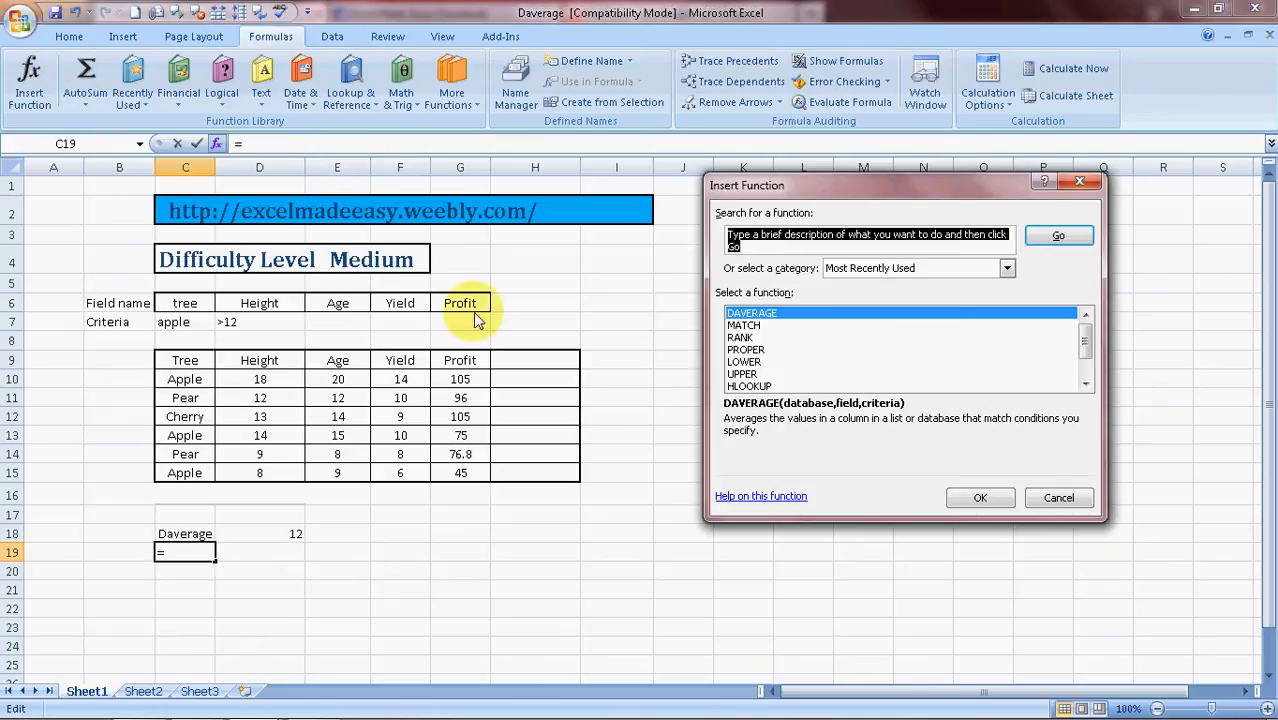
left_click(979, 497)
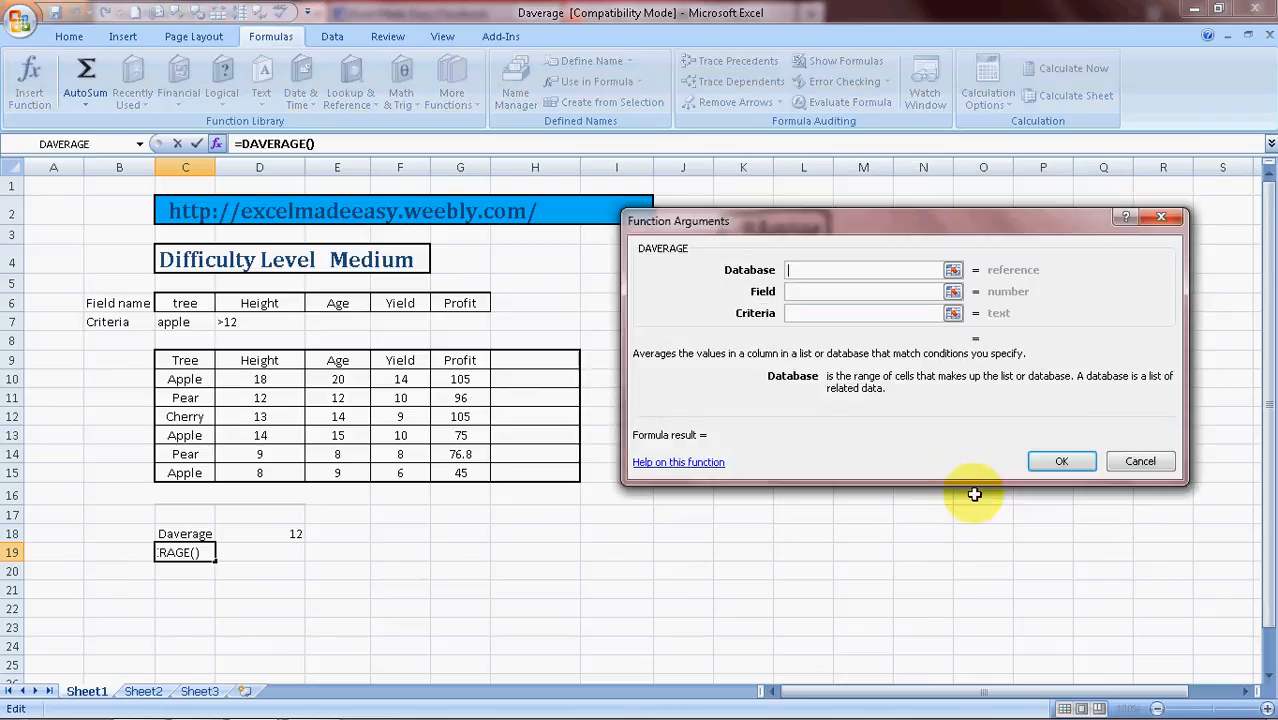
Set the database argument of the C19 DAVERAGE to the table range C9:G15
left_click(170, 368)
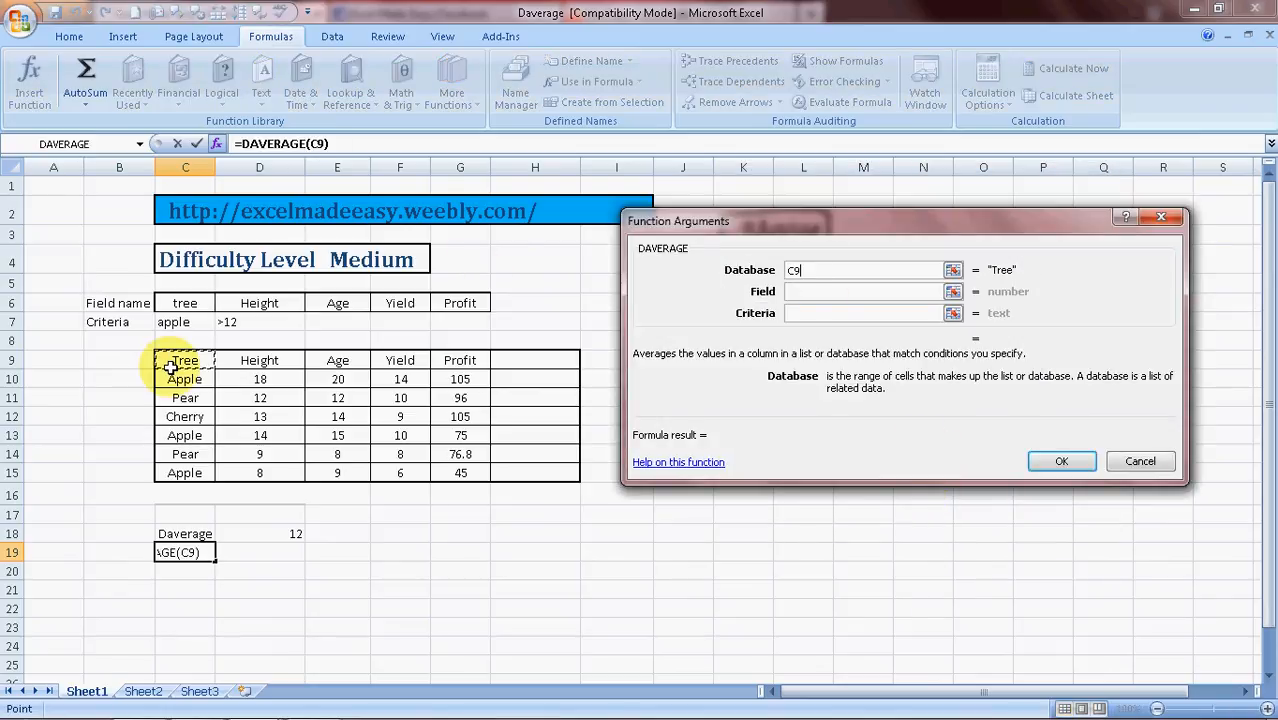
key("shift+Right")
key("shift+Right")
key("shift+Right")
key("shift+Down")
key("shift+Right")
key("shift+Down")
key("shift+Down")
key("shift+Down")
key("shift+Down")
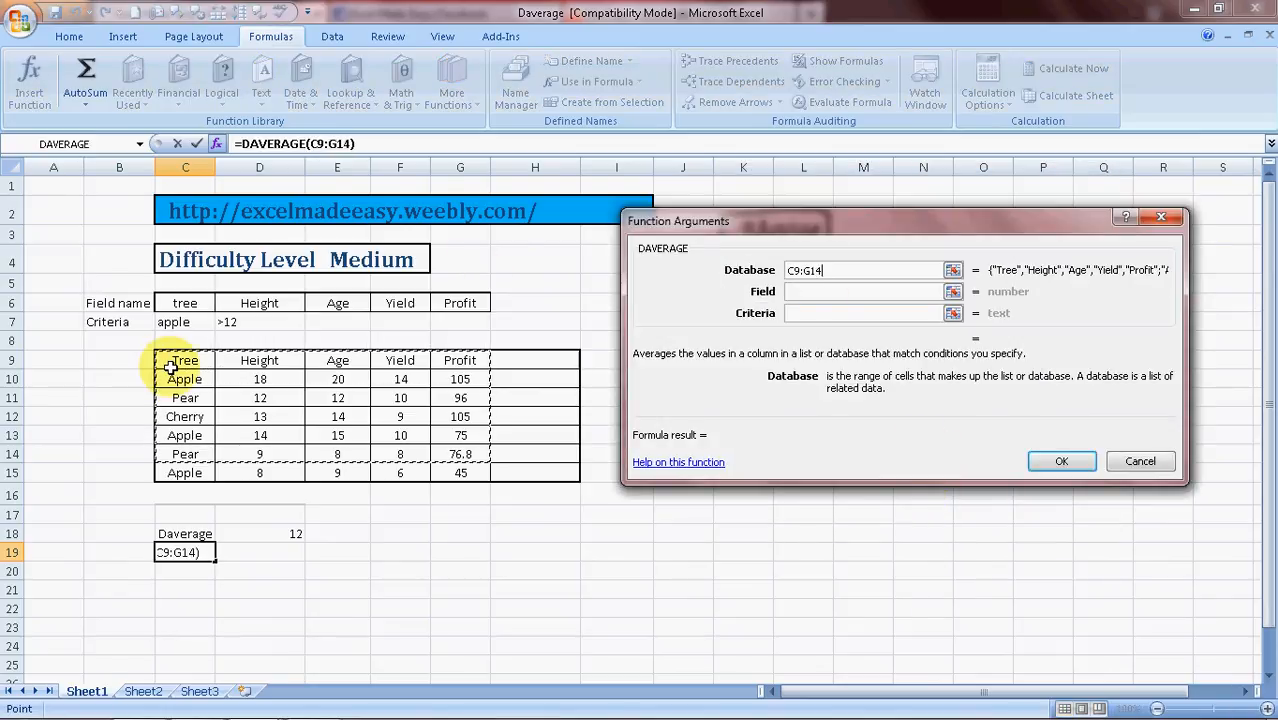
key("shift+Down")
left_click(822, 296)
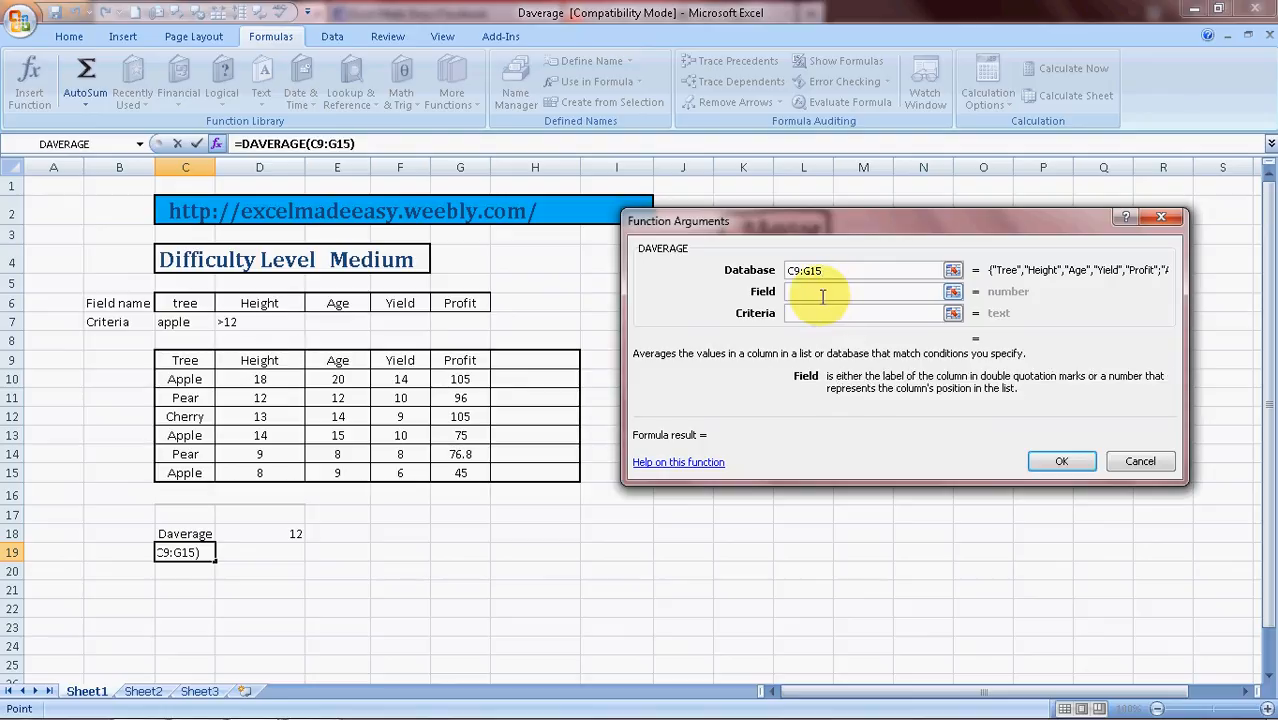
Set the C19 DAVERAGE field to G9 and criteria to C6:D7, then confirm the function
left_click(464, 361)
left_click(800, 315)
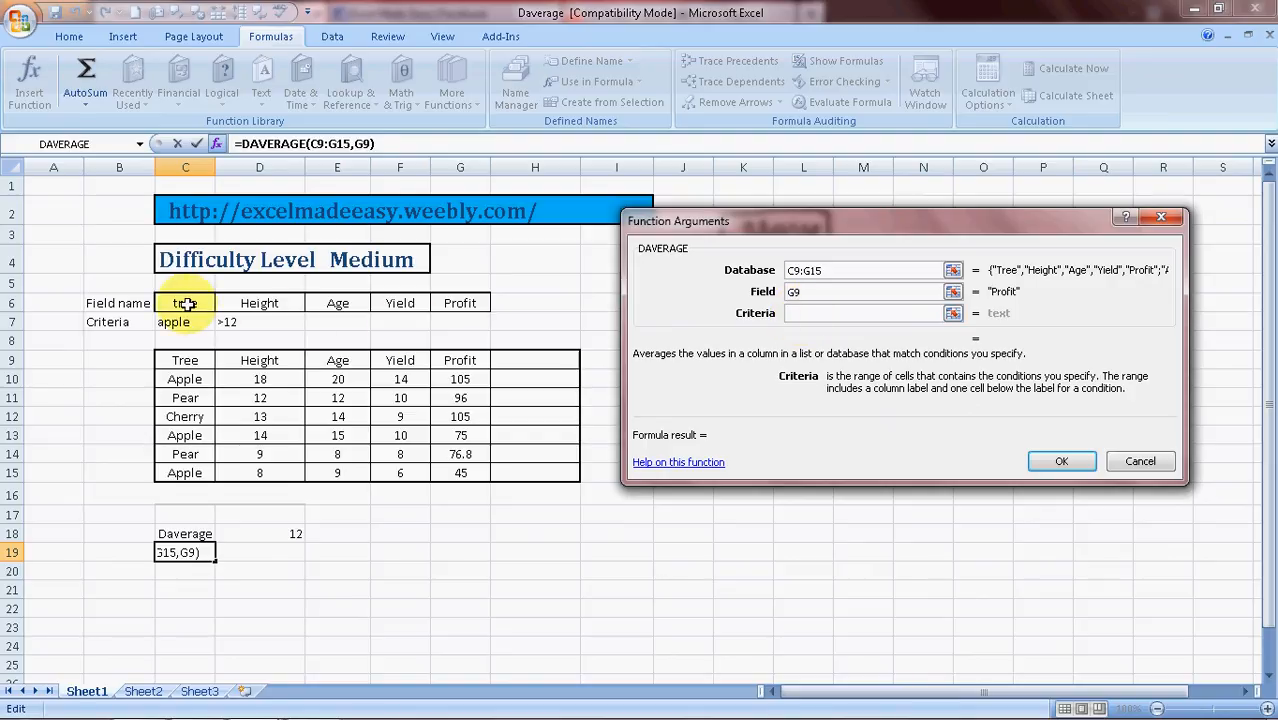
left_click_drag(186, 304, 259, 322)
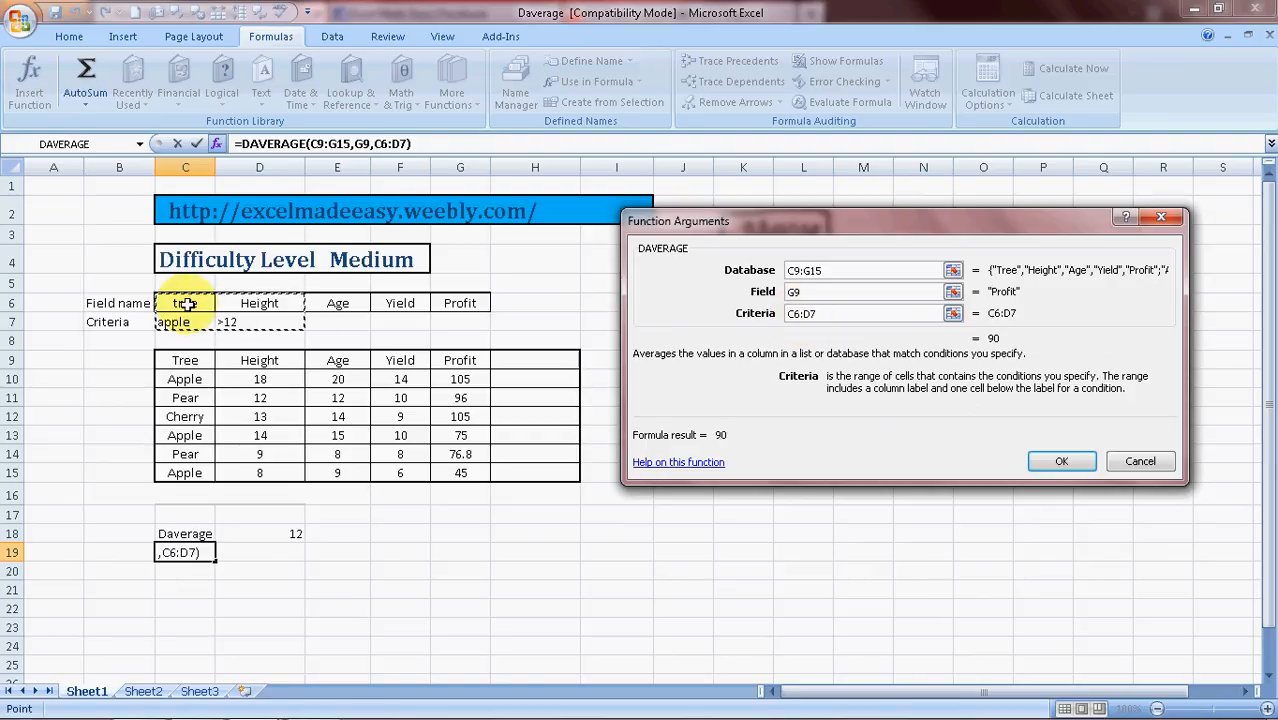
left_click(1062, 463)
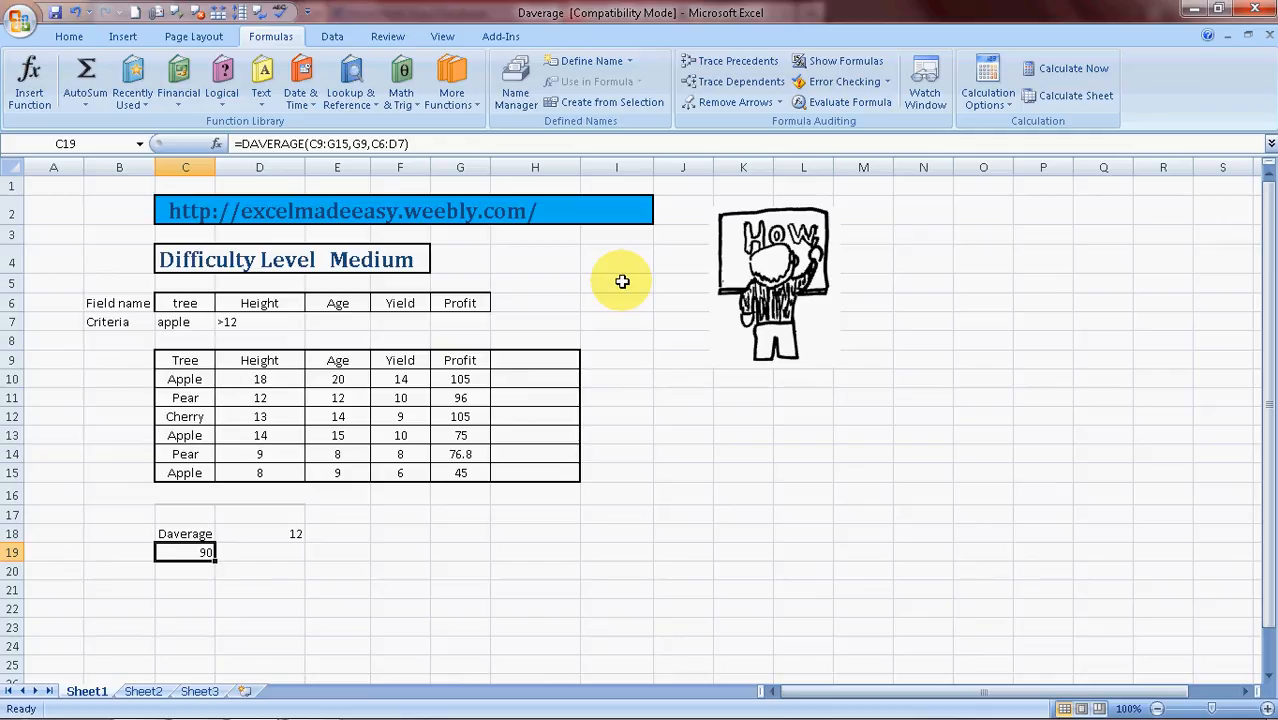
Switch to the browser and look through the Excel Made Easy website, Facebook page and YouTube channel
key("alt+Tab")
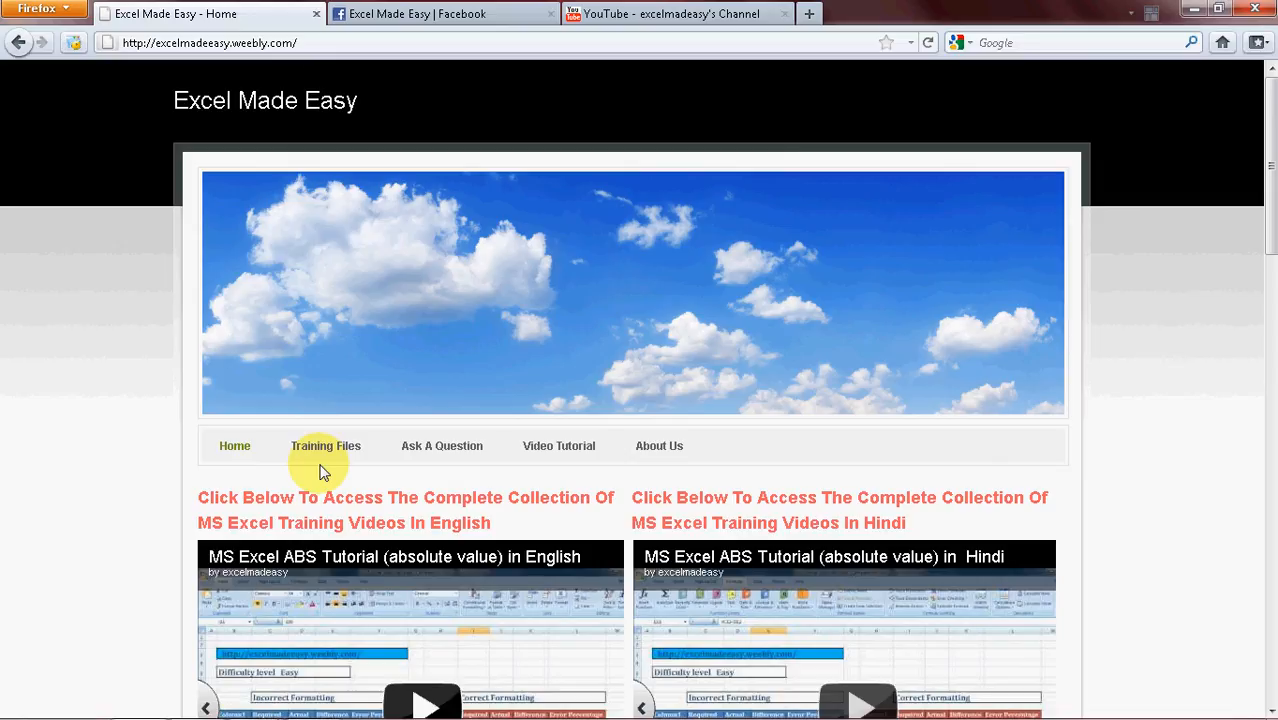
left_click_drag(1272, 115, 1270, 167)
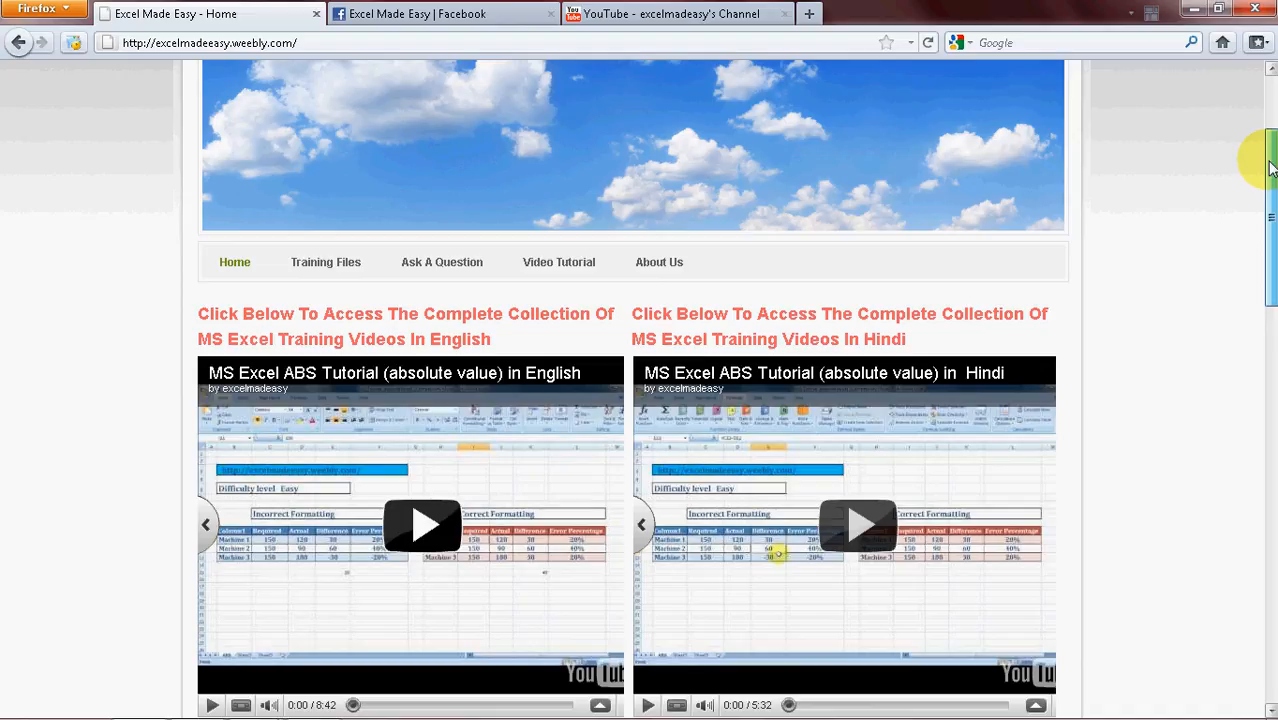
left_click_drag(1270, 167, 1272, 300)
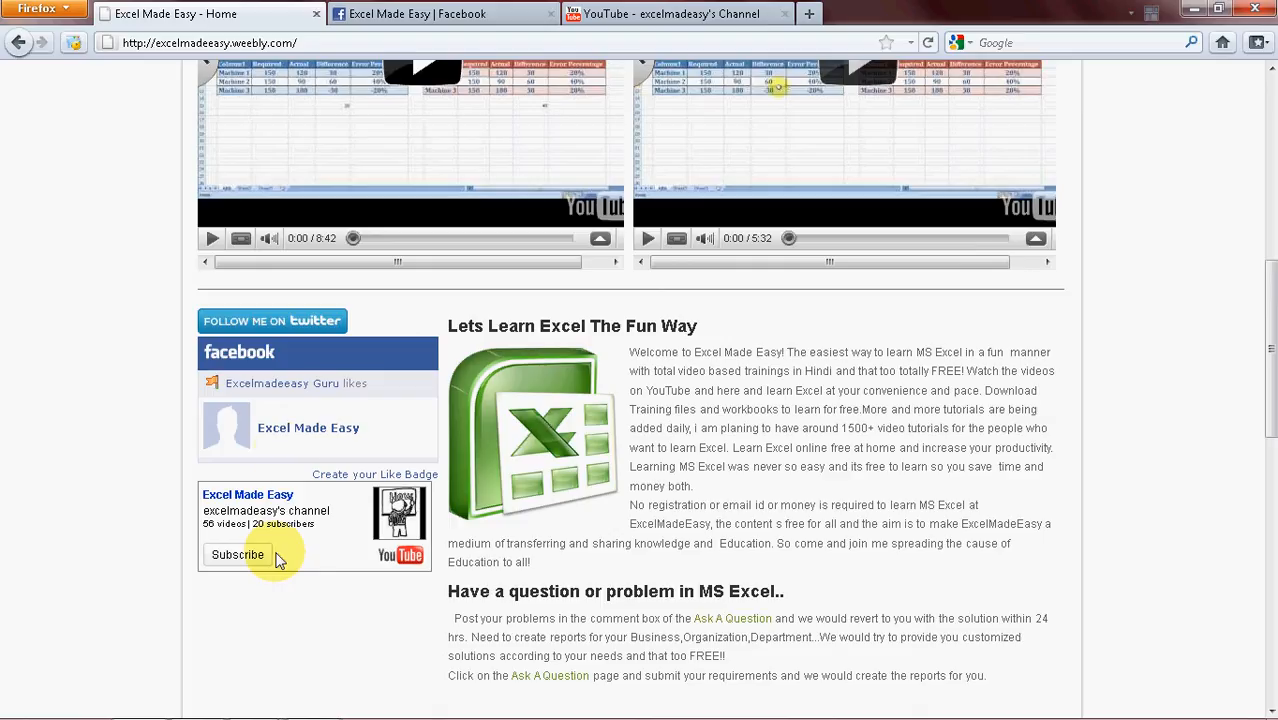
left_click(450, 14)
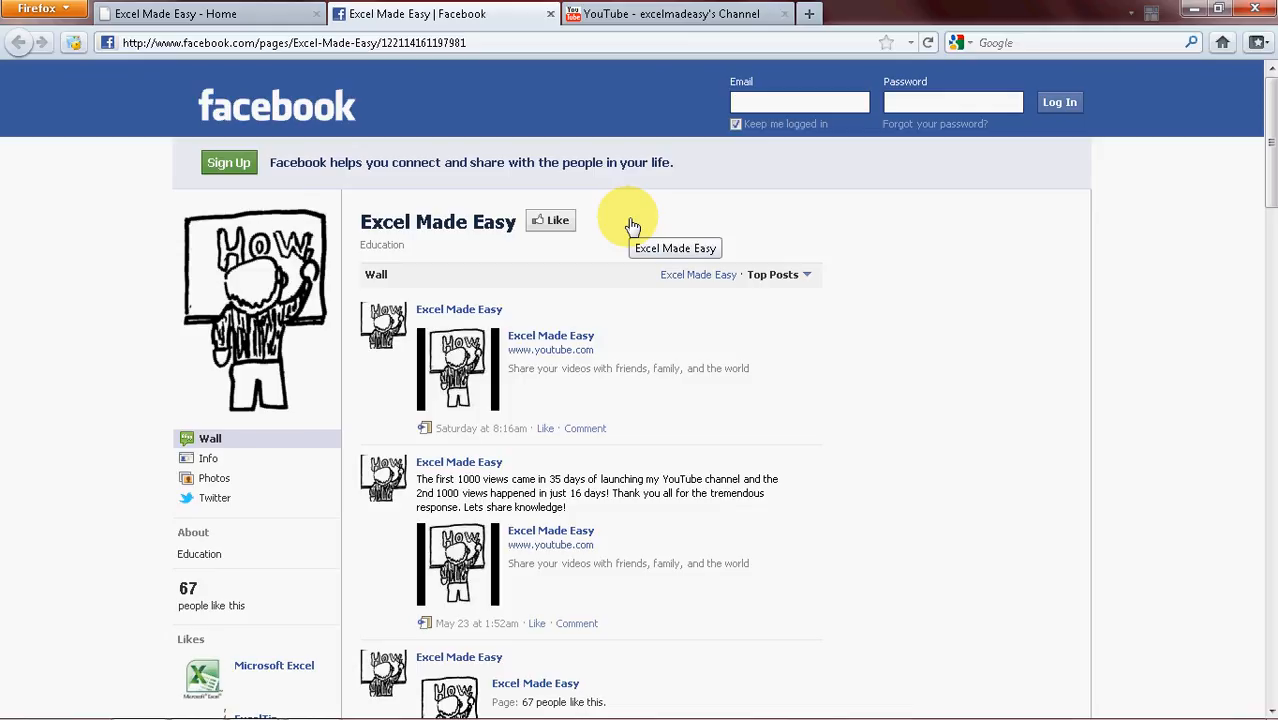
left_click(659, 14)
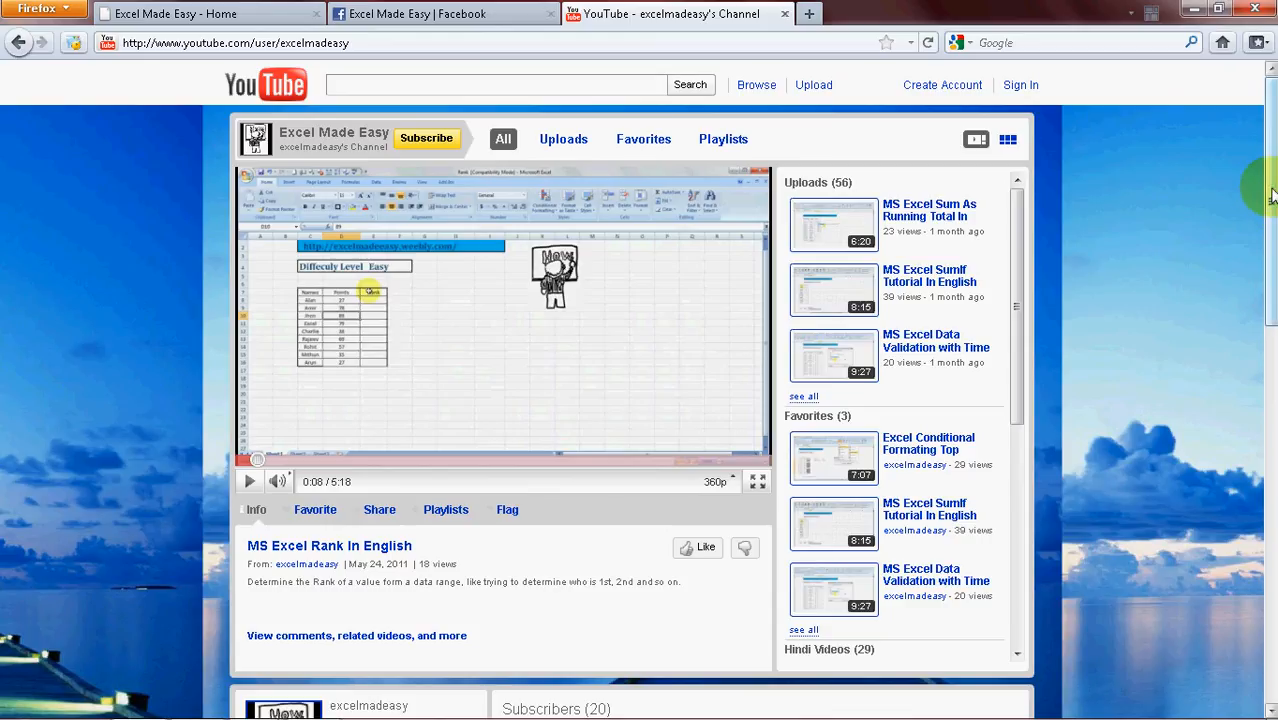
scroll(1272, 195, "down", 2)
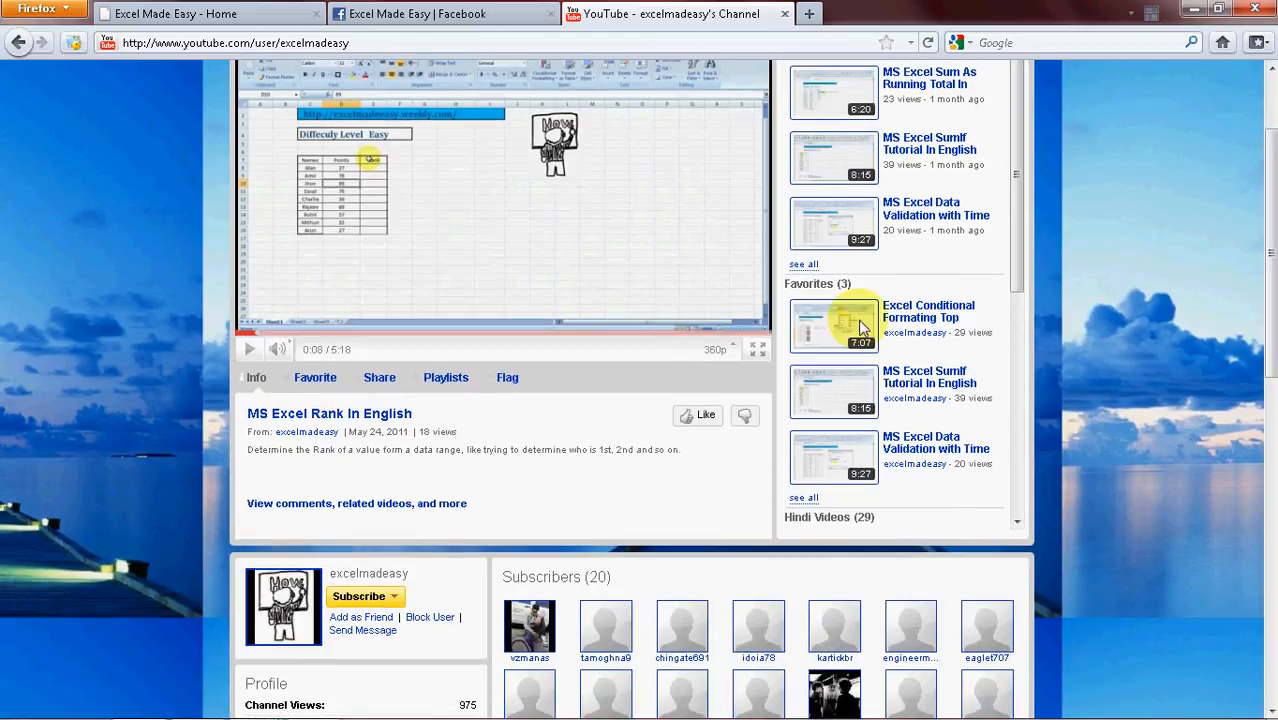
left_click(371, 384)
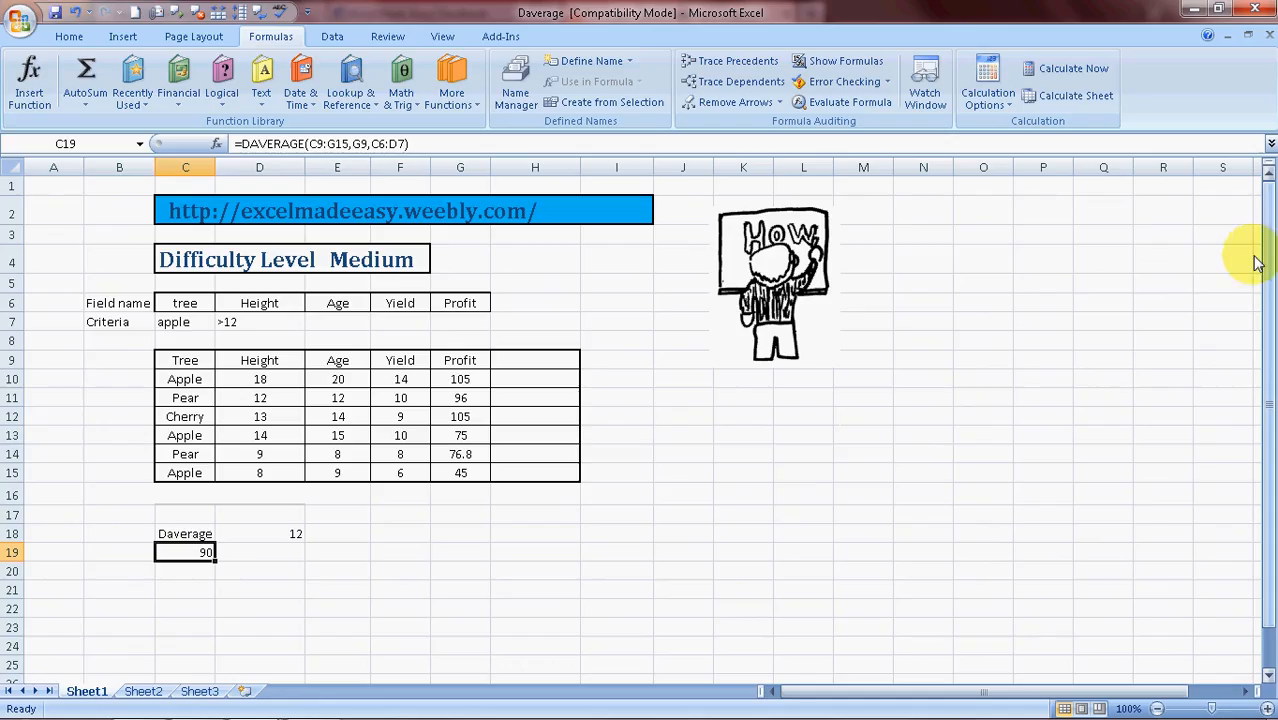
left_click(869, 472)
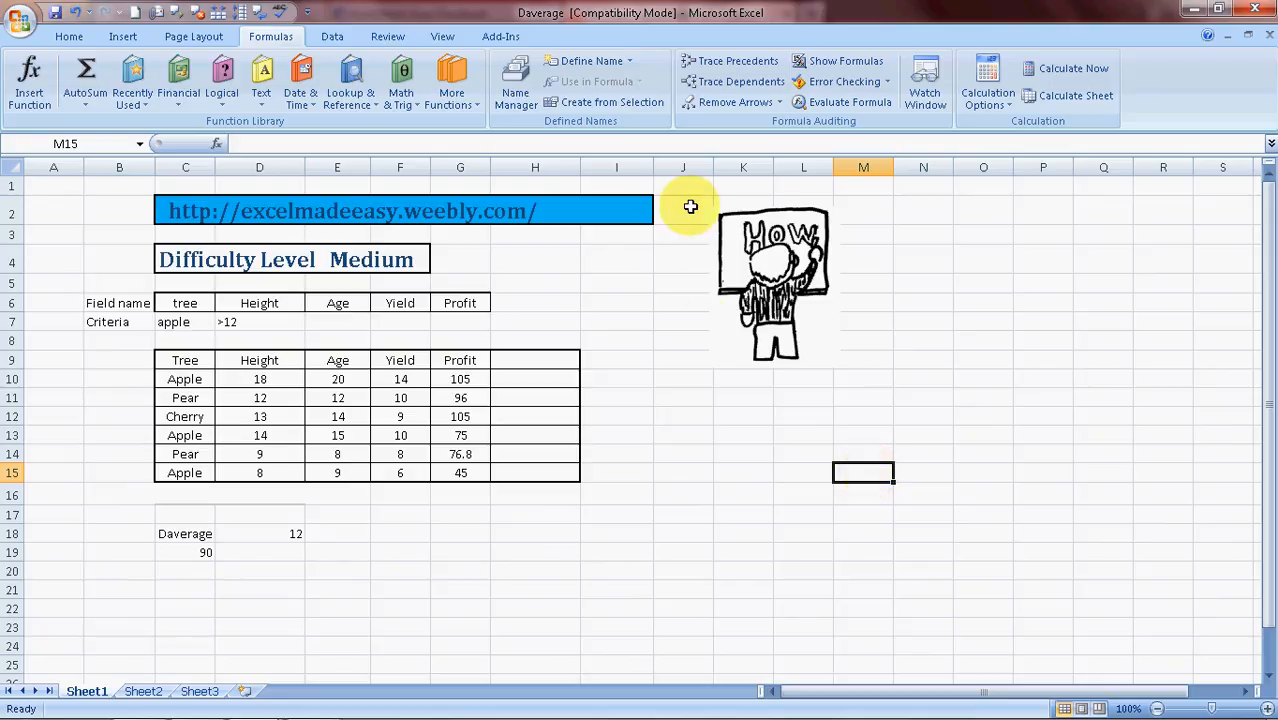